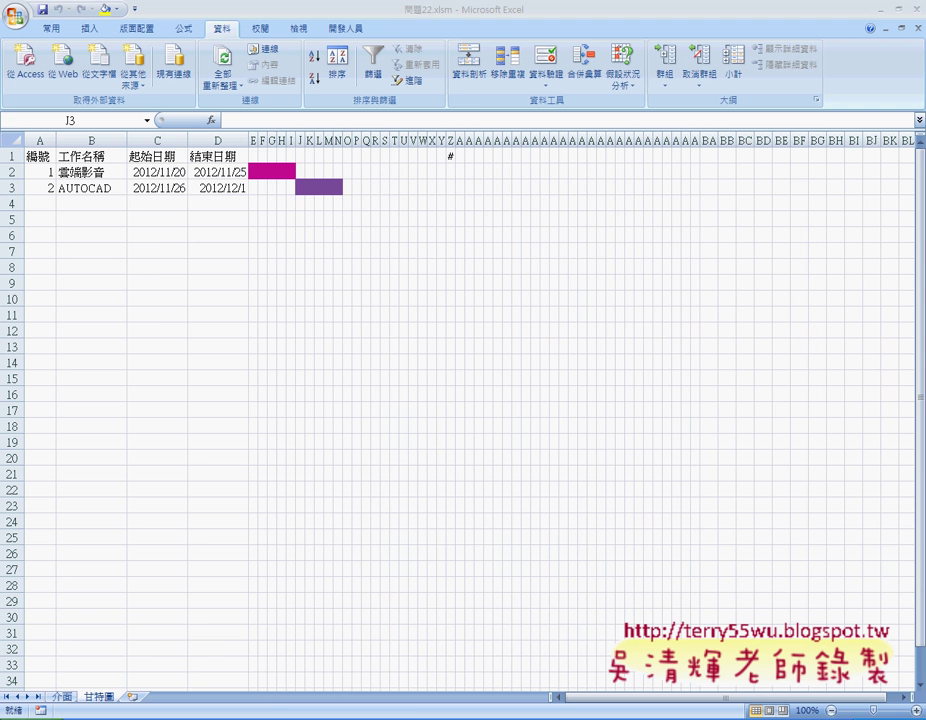
# Open the 輸入 button's assigned macro code from the 介面 sheet via 指定巨集 and 編輯
pyautogui.click(62, 697)
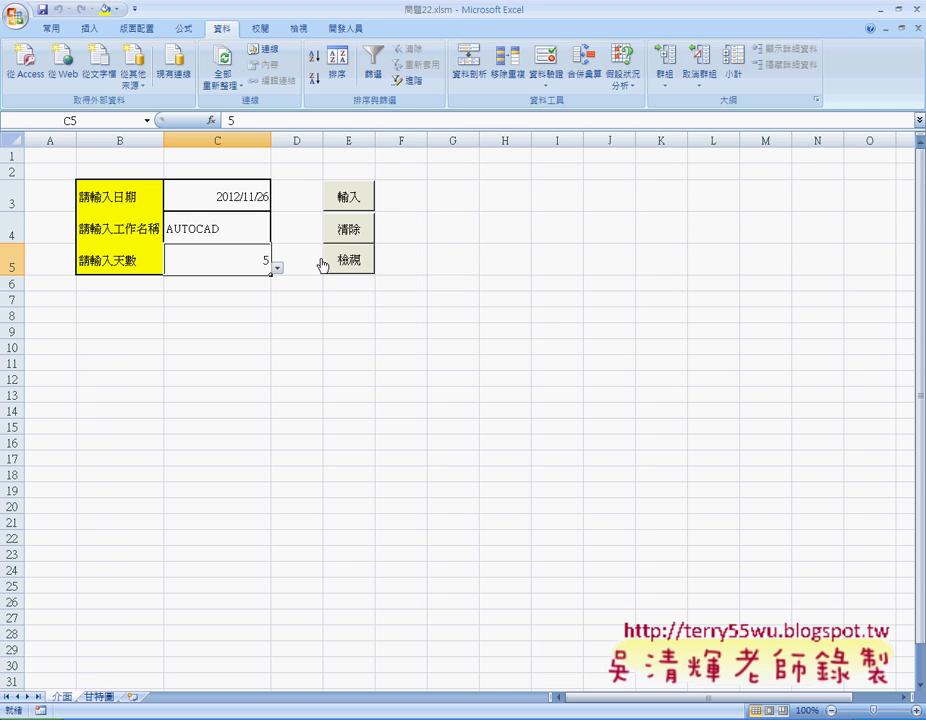
pyautogui.rightClick(357, 198)
pyautogui.click(400, 314)
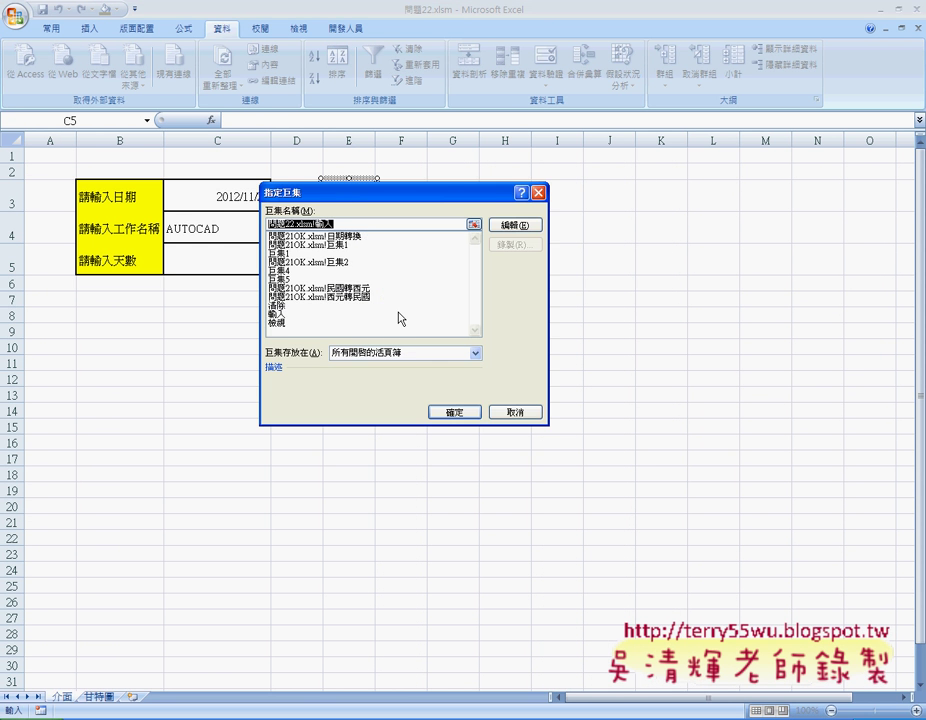
pyautogui.click(515, 225)
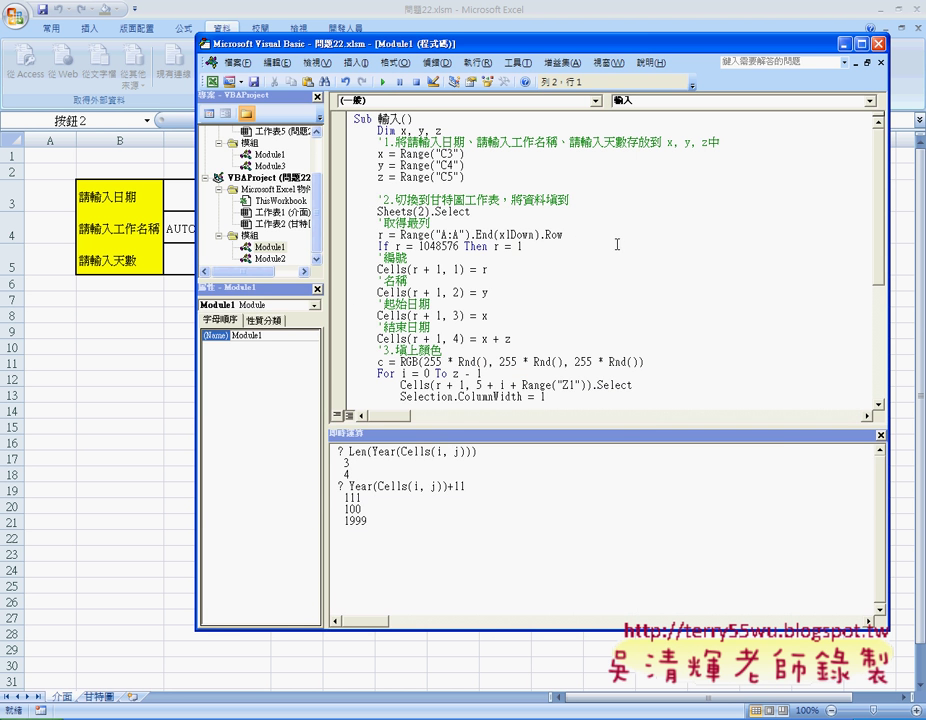
# Close the Immediate window and shift the code editor right to reveal the form
pyautogui.click(881, 435)
pyautogui.moveTo(466, 47); pyautogui.dragTo(550, 56)
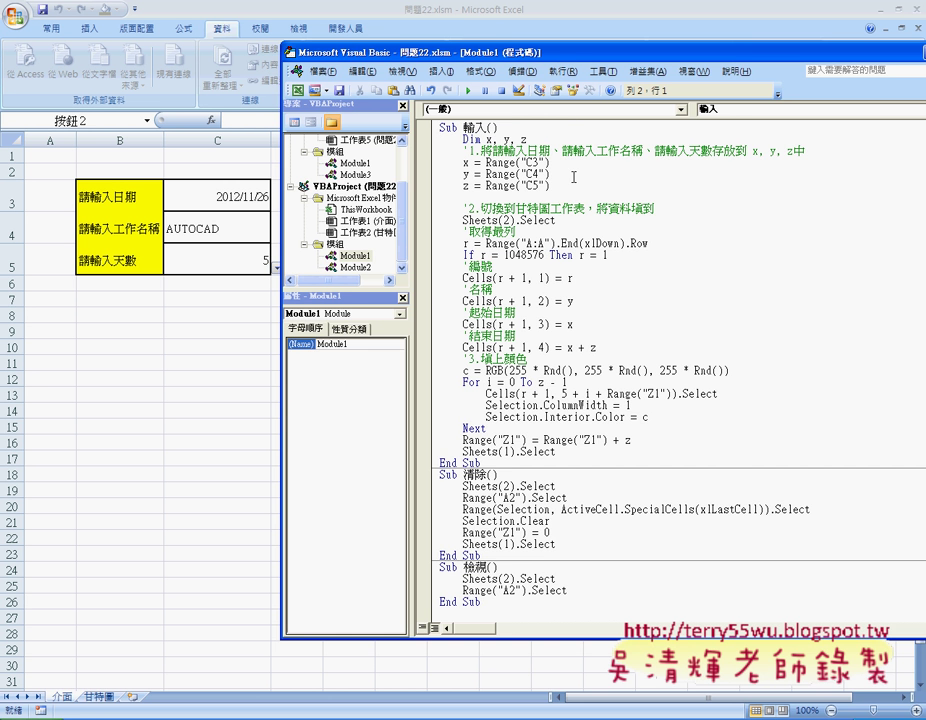
pyautogui.moveTo(540, 56); pyautogui.dragTo(590, 68)
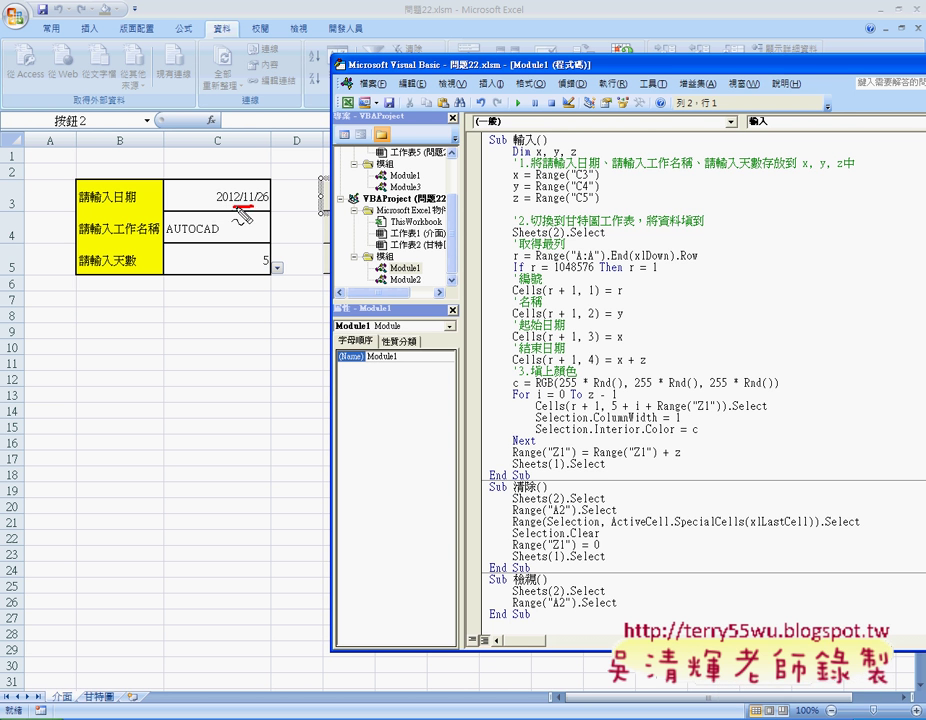
pyautogui.moveTo(272, 188); pyautogui.dragTo(276, 192)
pyautogui.moveTo(218, 223); pyautogui.dragTo(214, 221)
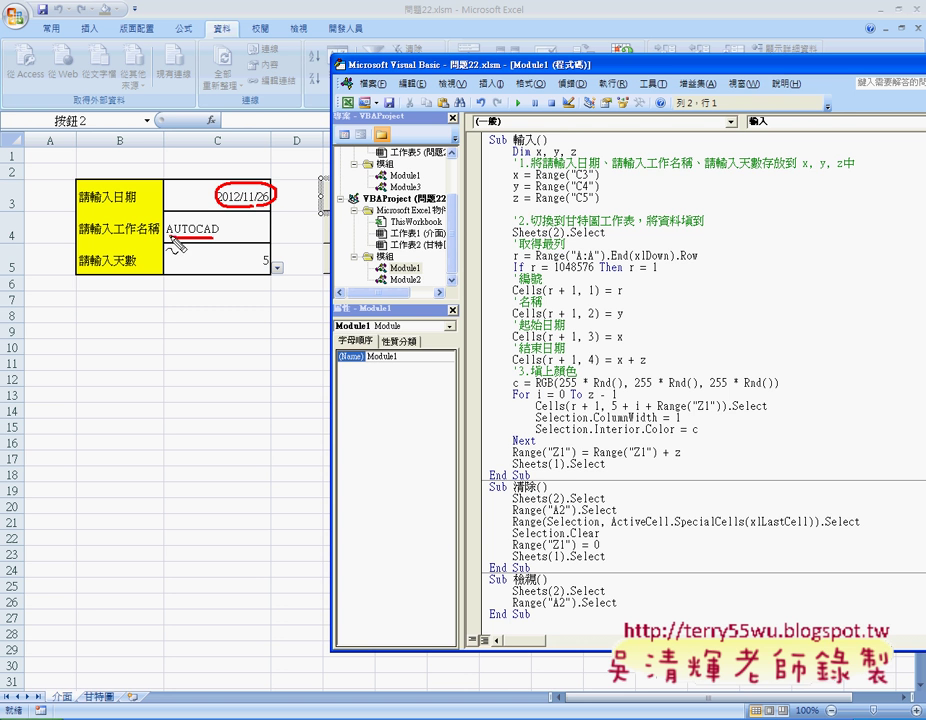
pyautogui.moveTo(132, 206); pyautogui.dragTo(80, 206)
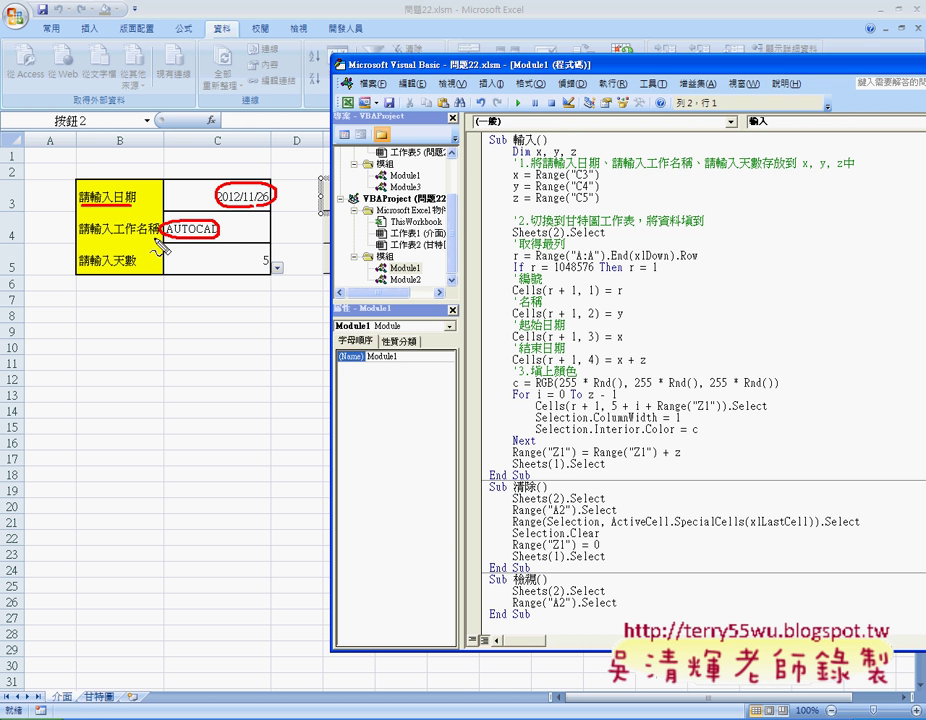
pyautogui.moveTo(157, 238)
pyautogui.mouseDown()
pyautogui.moveTo(141, 238)
pyautogui.moveTo(124, 274)
pyautogui.mouseUp()
pyautogui.moveTo(518, 181)
pyautogui.mouseDown()
pyautogui.moveTo(507, 181)
pyautogui.moveTo(508, 205)
pyautogui.mouseUp()
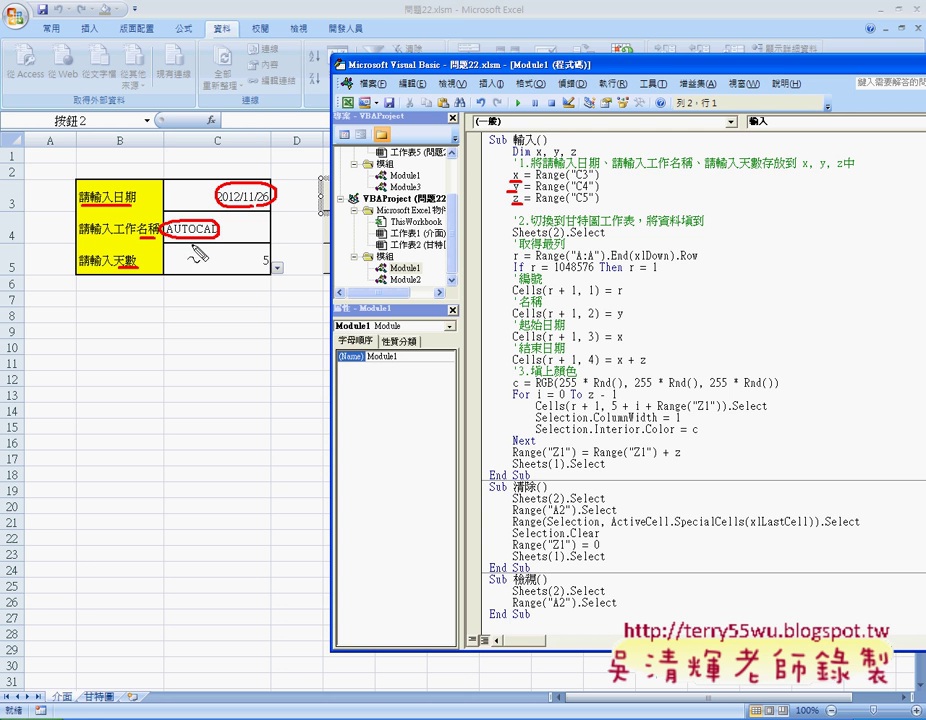
pyautogui.moveTo(262, 270); pyautogui.dragTo(258, 248)
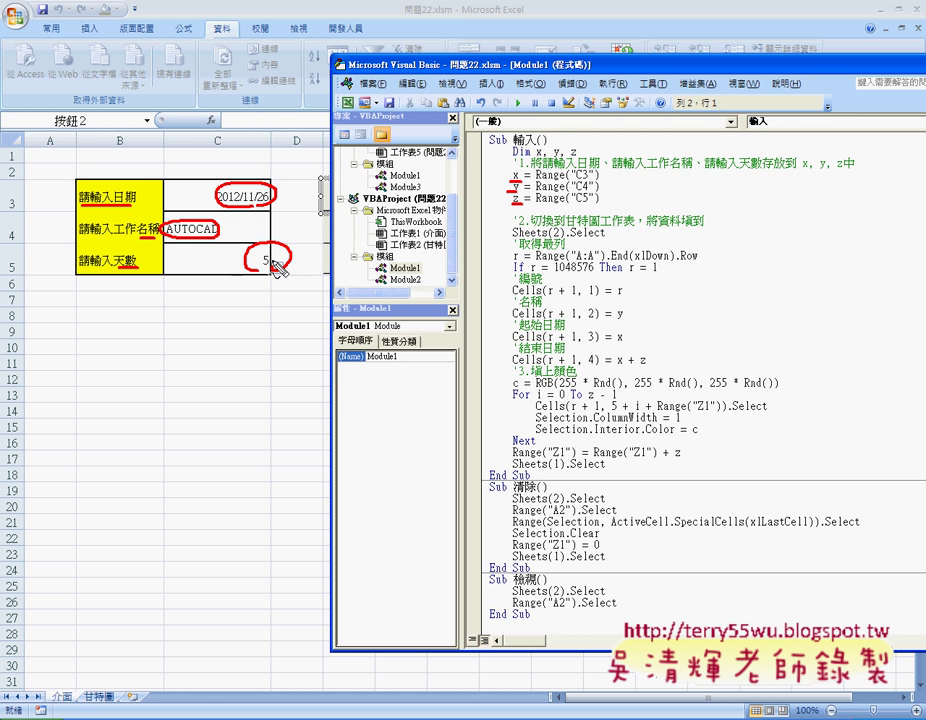
pyautogui.moveTo(278, 190); pyautogui.dragTo(505, 175)
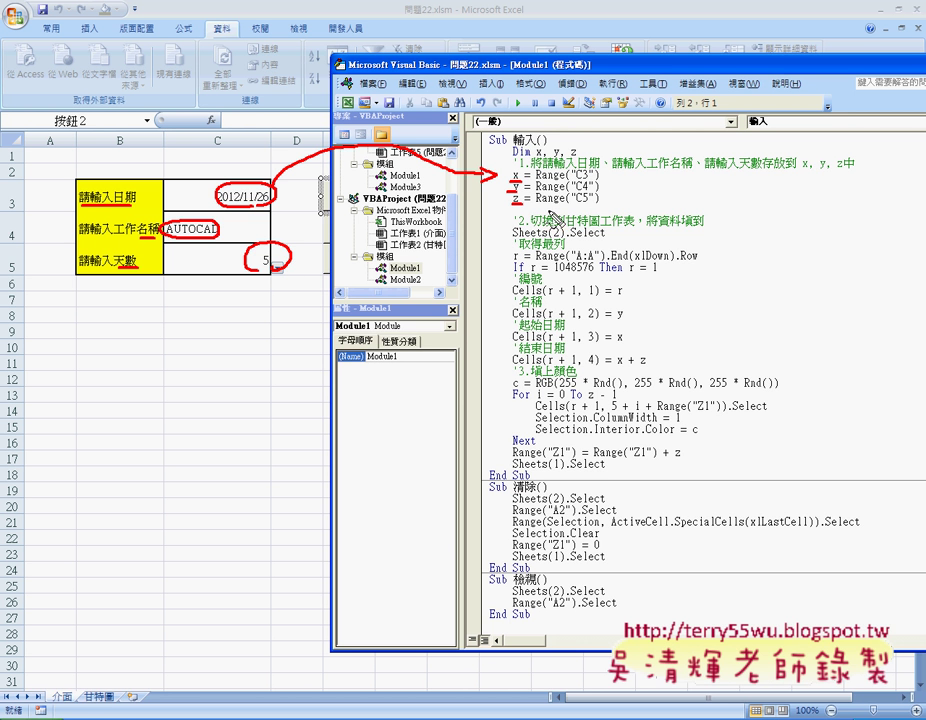
pyautogui.moveTo(118, 686); pyautogui.dragTo(110, 684)
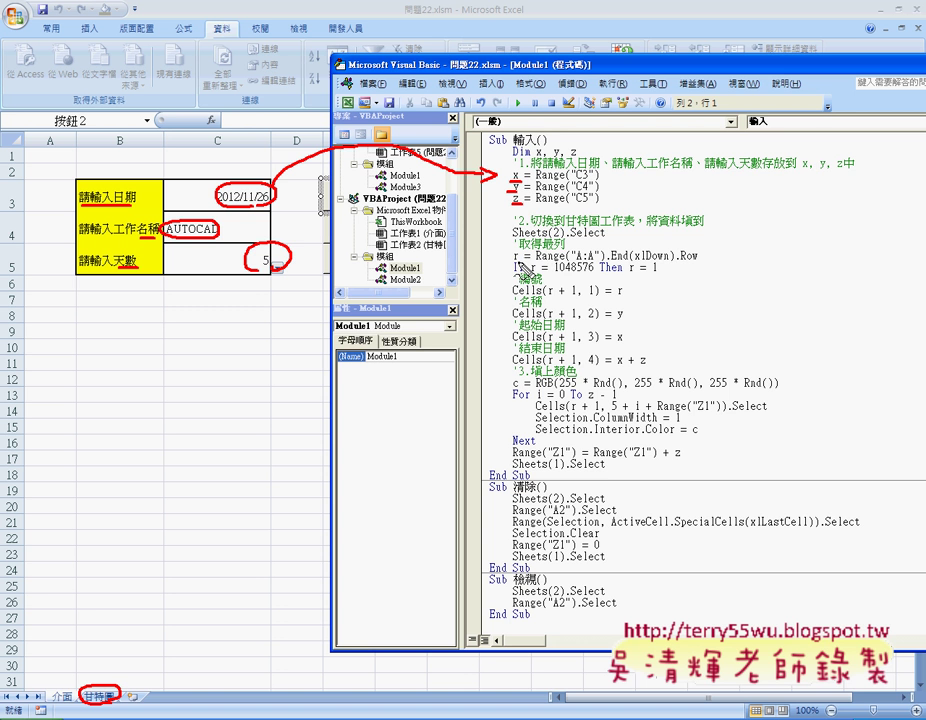
pyautogui.moveTo(535, 264); pyautogui.dragTo(664, 264)
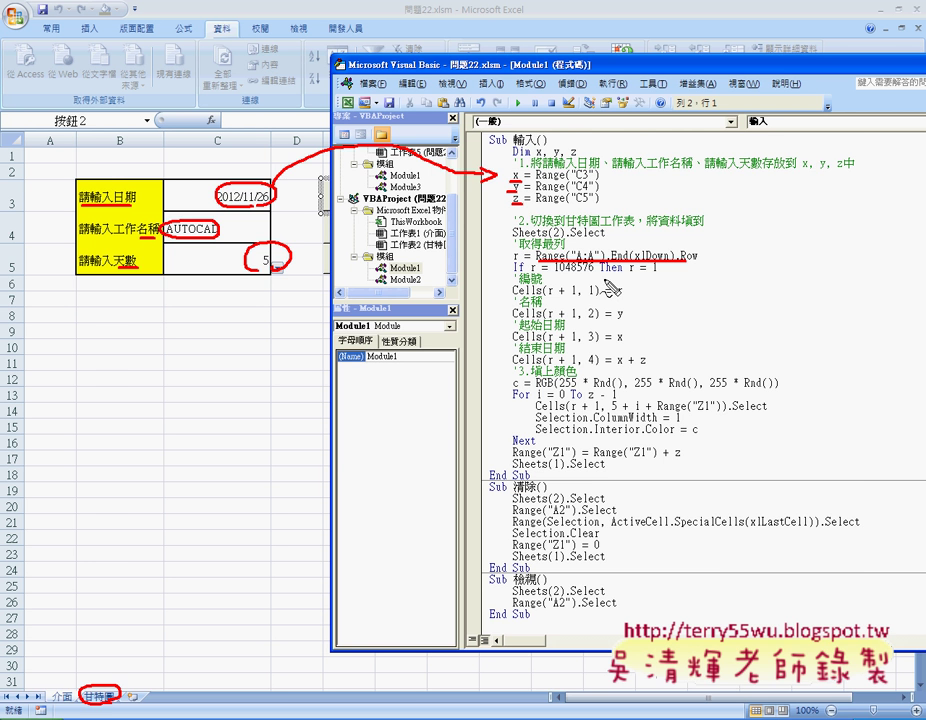
pyautogui.press('Escape')
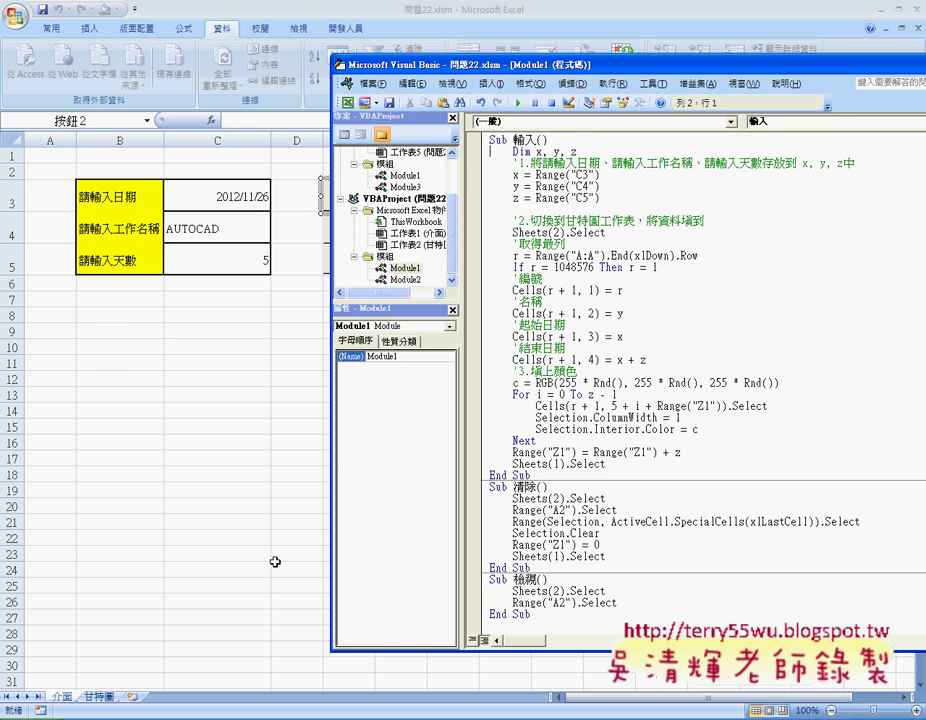
pyautogui.click(106, 698)
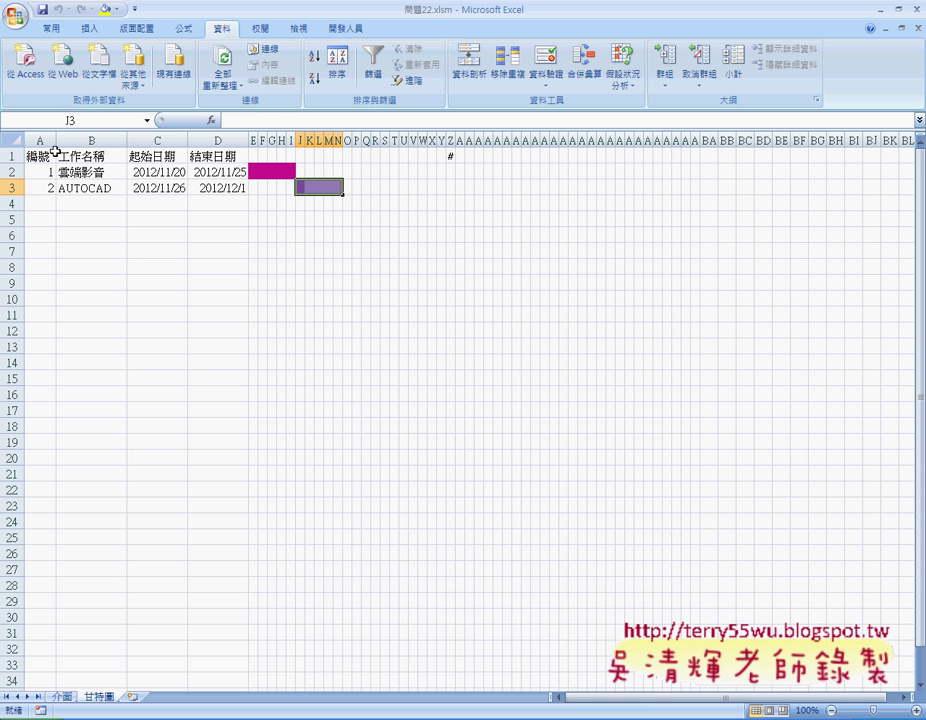
pyautogui.click(39, 156)
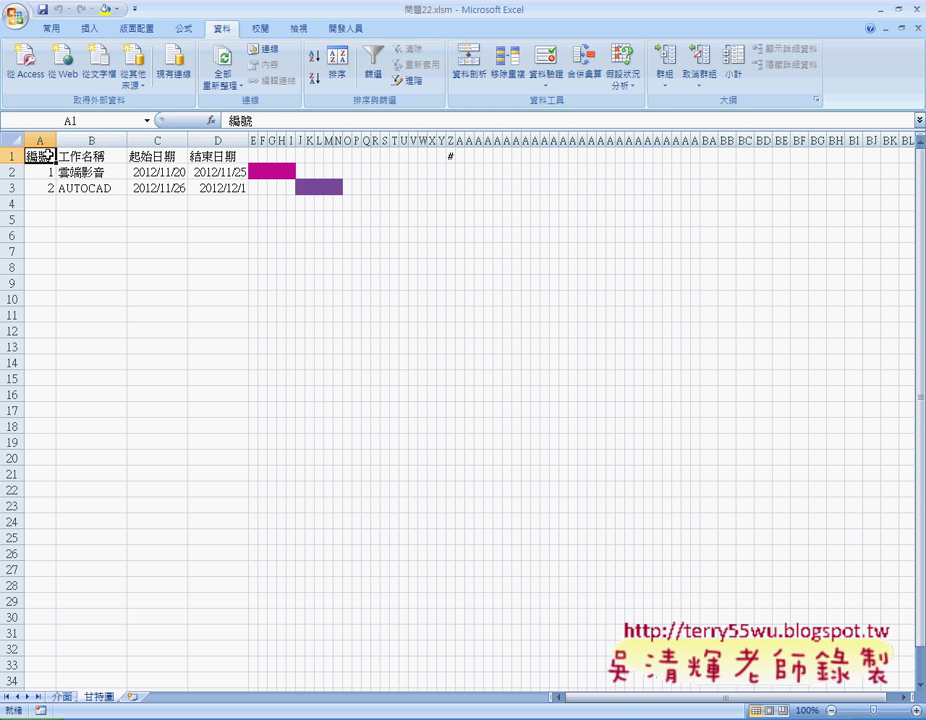
pyautogui.press('Down')
pyautogui.press('Down')
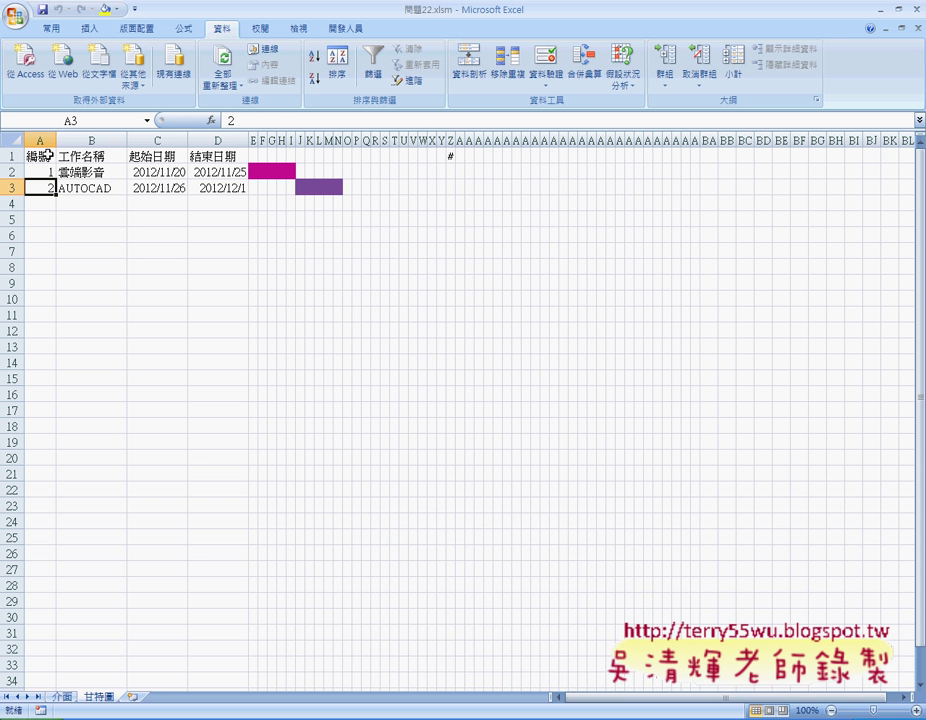
pyautogui.click(41, 203)
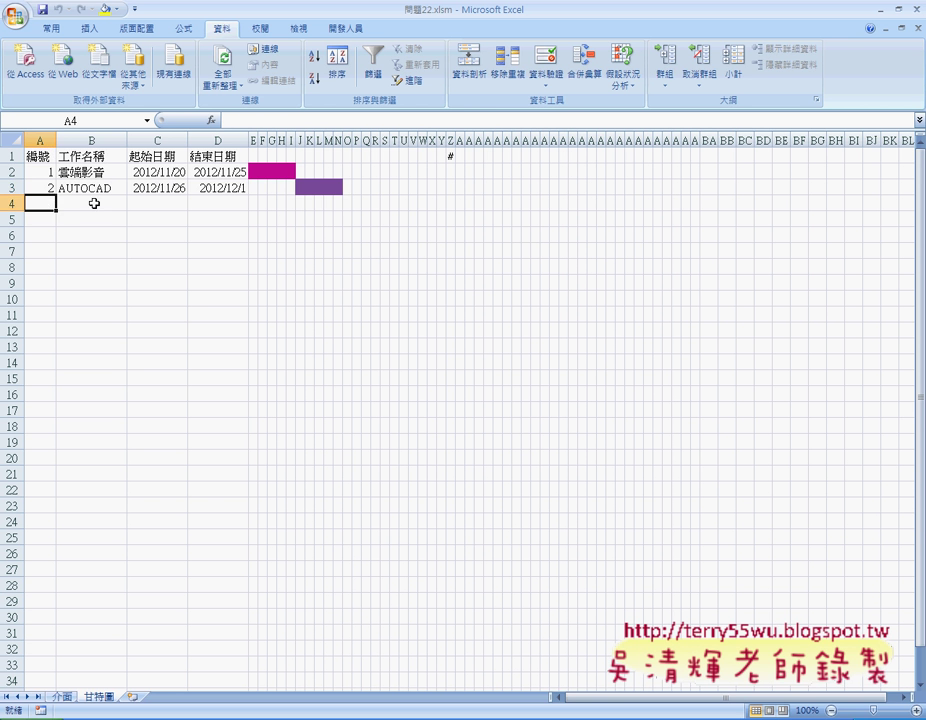
pyautogui.click(62, 697)
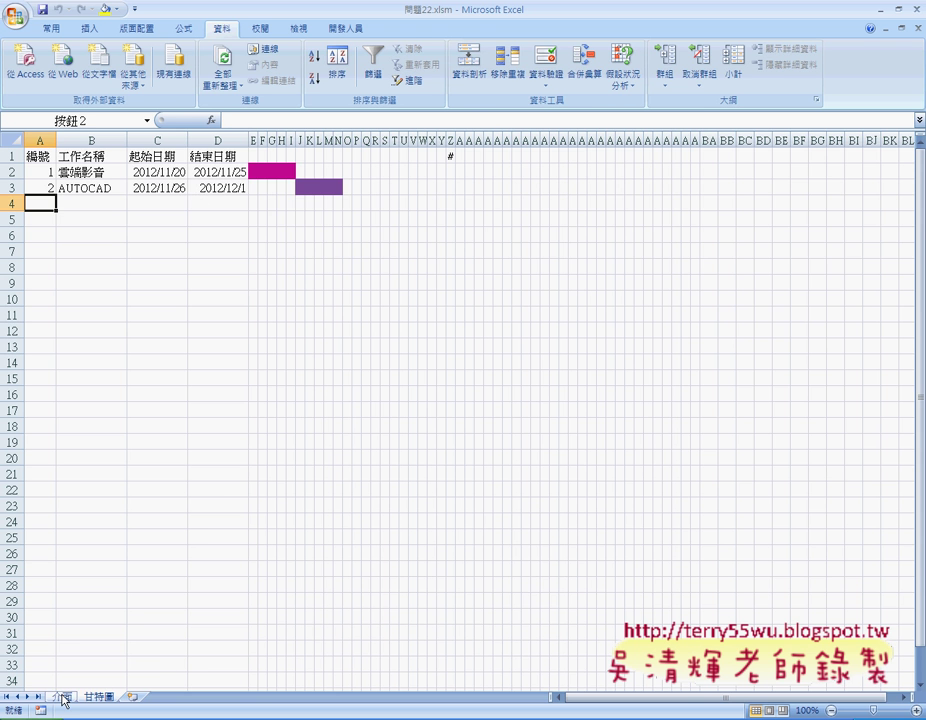
pyautogui.hotkey('alt', 'F11')
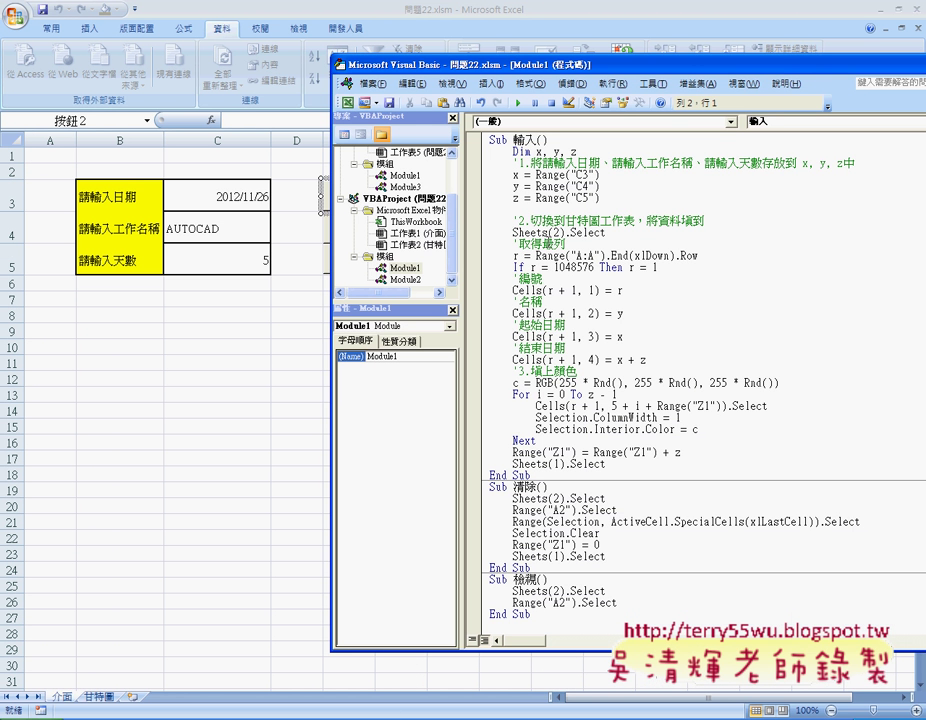
# Highlight the last-row lookup, If r = 1048576 and r = 1 lines, then compare with the 甘特圖 sheet
pyautogui.moveTo(512, 255); pyautogui.dragTo(699, 255)
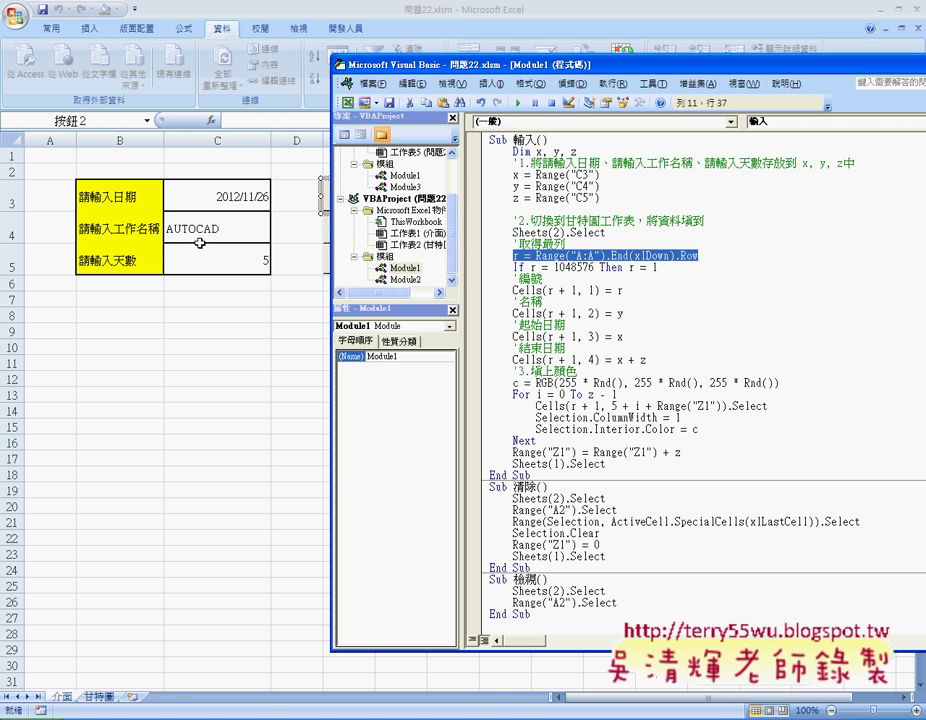
pyautogui.moveTo(512, 267); pyautogui.dragTo(660, 267)
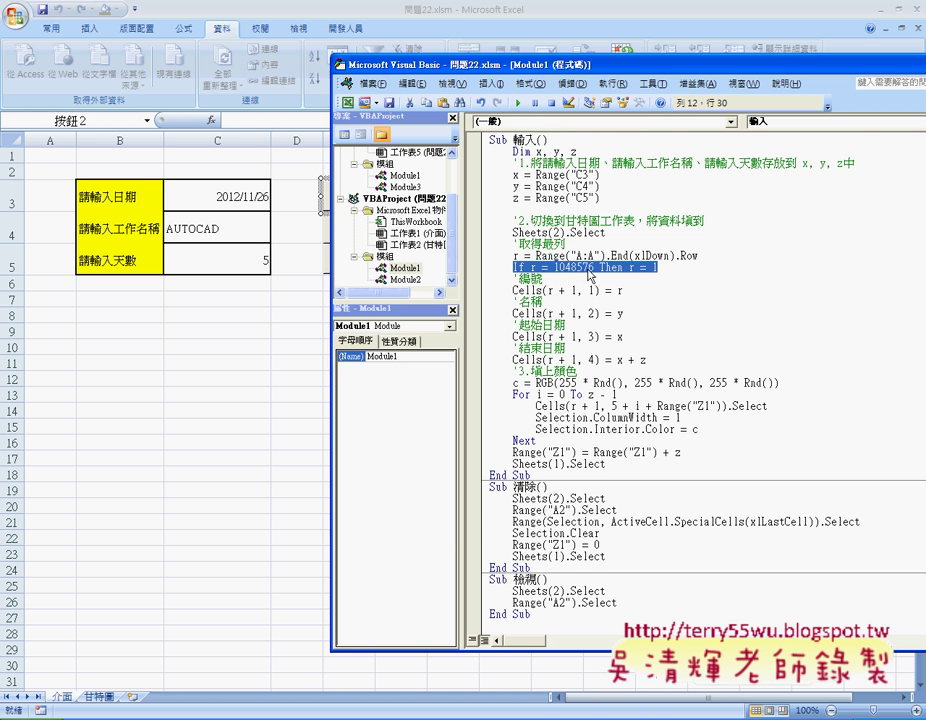
pyautogui.moveTo(658, 268); pyautogui.dragTo(629, 268)
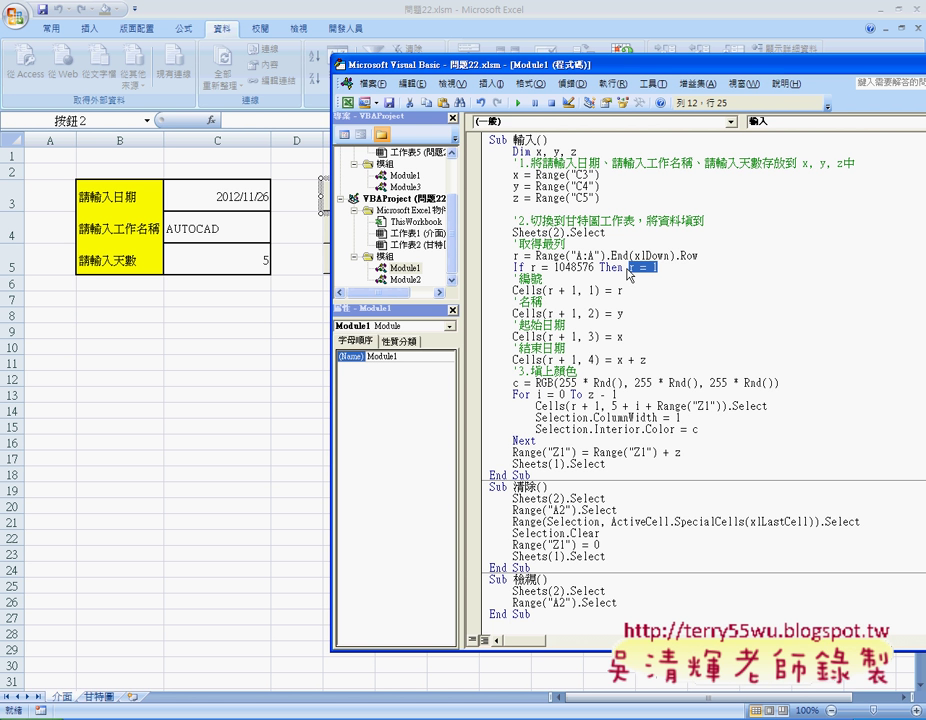
pyautogui.click(100, 700)
pyautogui.hotkey('alt', 'F11')
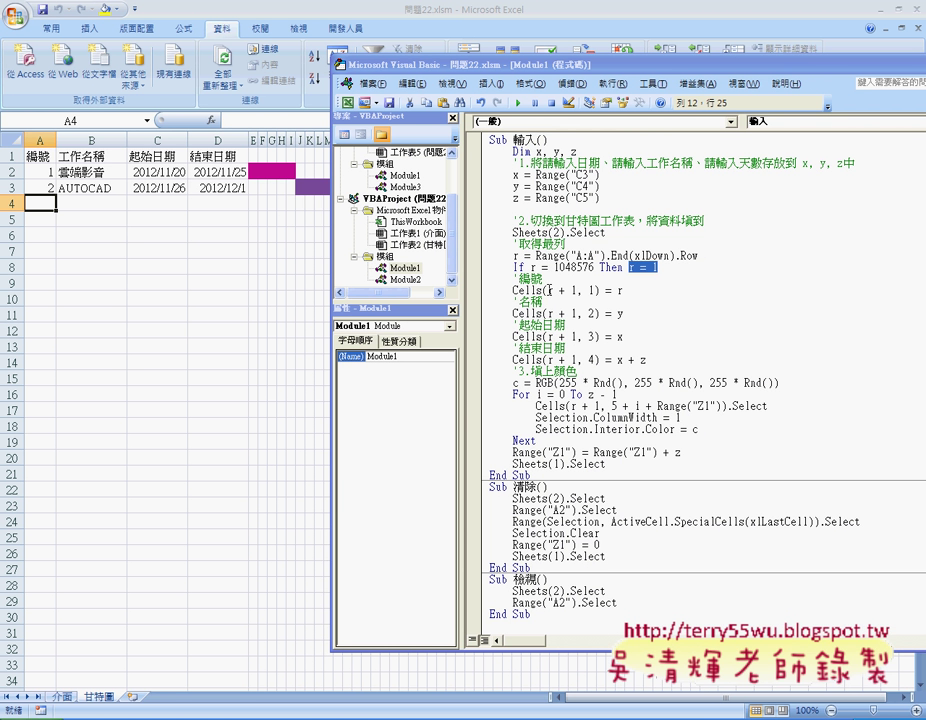
# Highlight r + 1, r, y, x and x + z in the task-writing lines, then move the editor right
pyautogui.moveTo(519, 290); pyautogui.dragTo(541, 290)
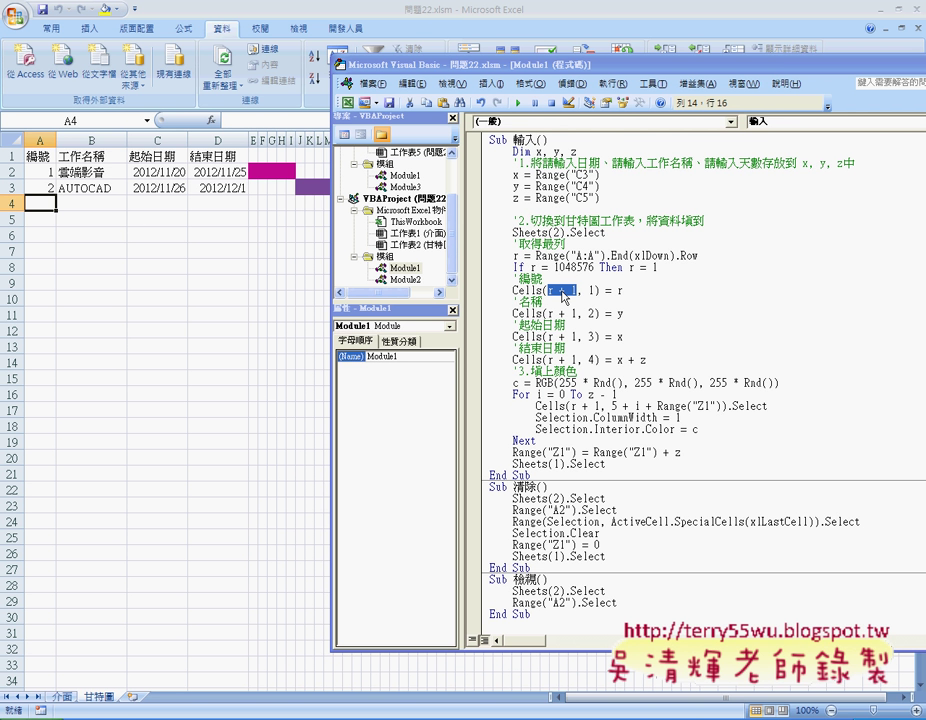
pyautogui.click(563, 290)
pyautogui.doubleClick(620, 290)
pyautogui.doubleClick(620, 314)
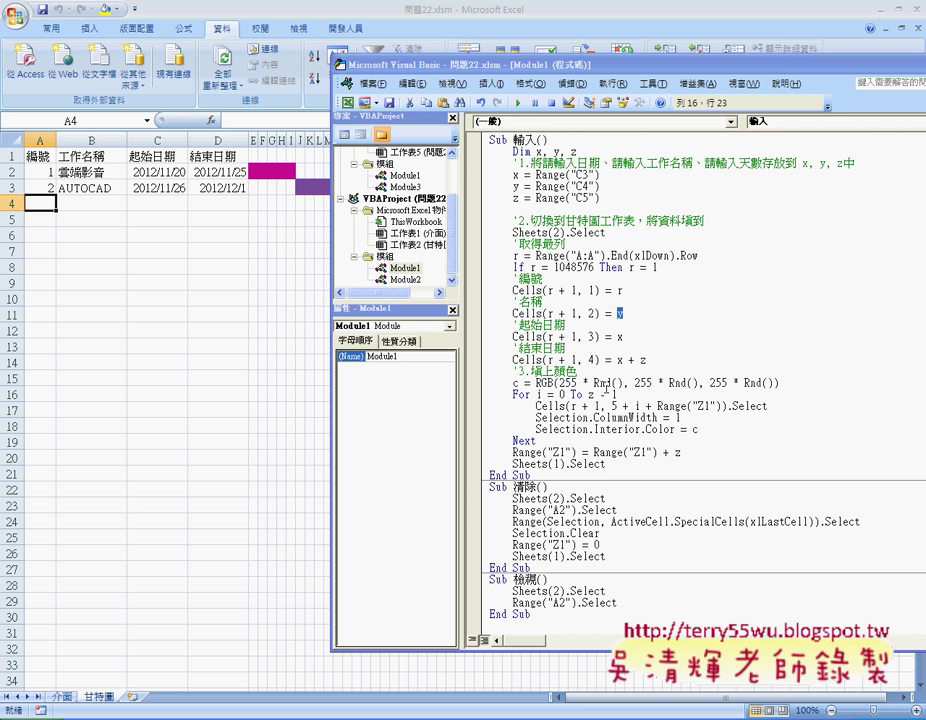
pyautogui.doubleClick(619, 337)
pyautogui.moveTo(617, 360); pyautogui.dragTo(646, 360)
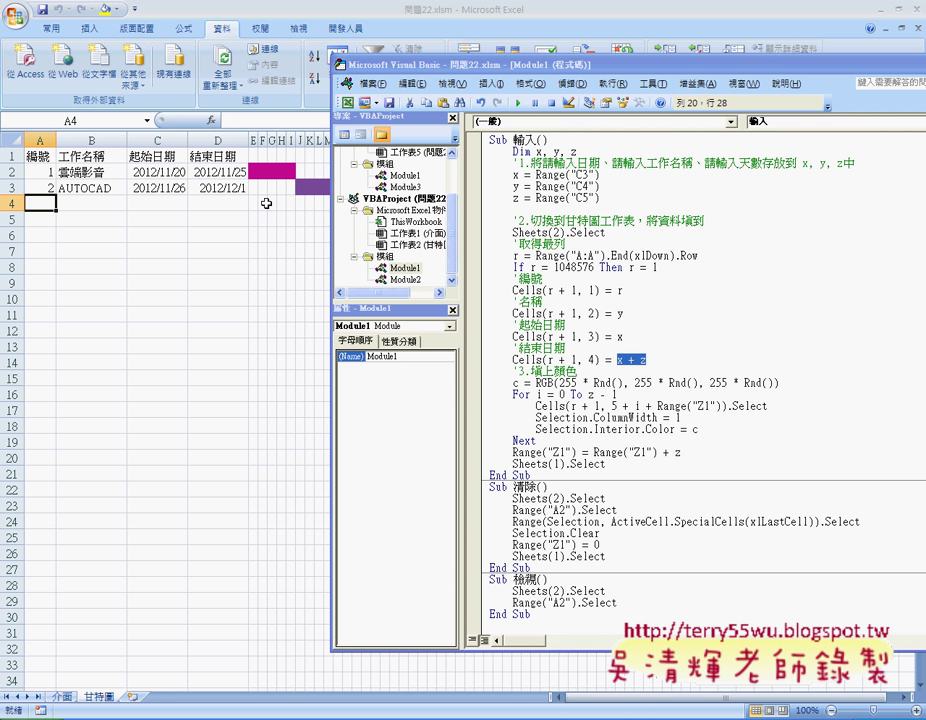
pyautogui.moveTo(450, 55); pyautogui.dragTo(556, 70)
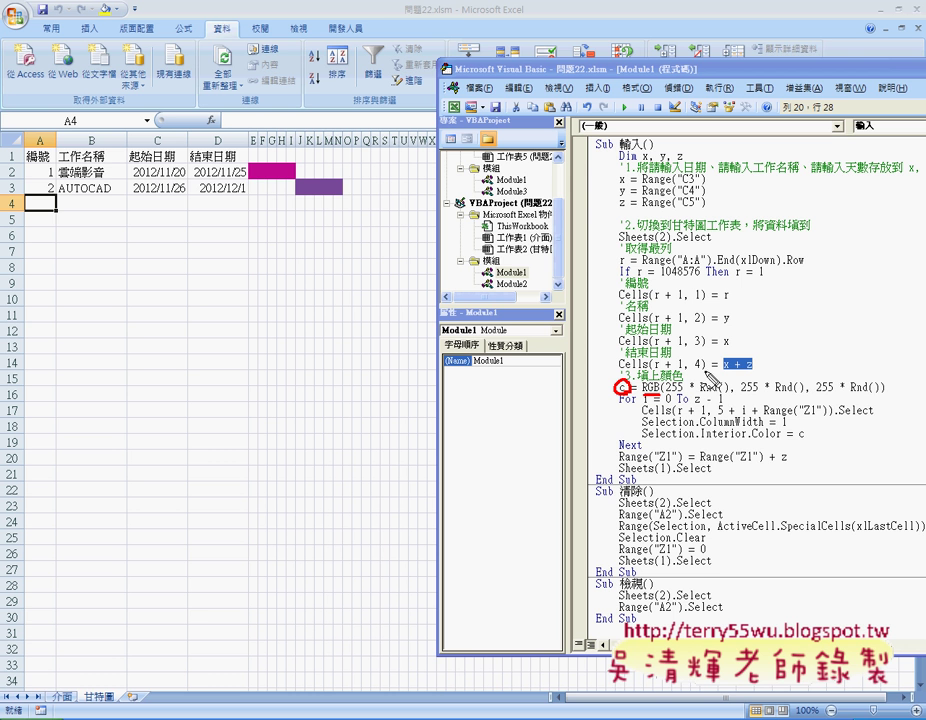
pyautogui.moveTo(700, 366); pyautogui.dragTo(768, 376)
pyautogui.moveTo(655, 394); pyautogui.dragTo(736, 410)
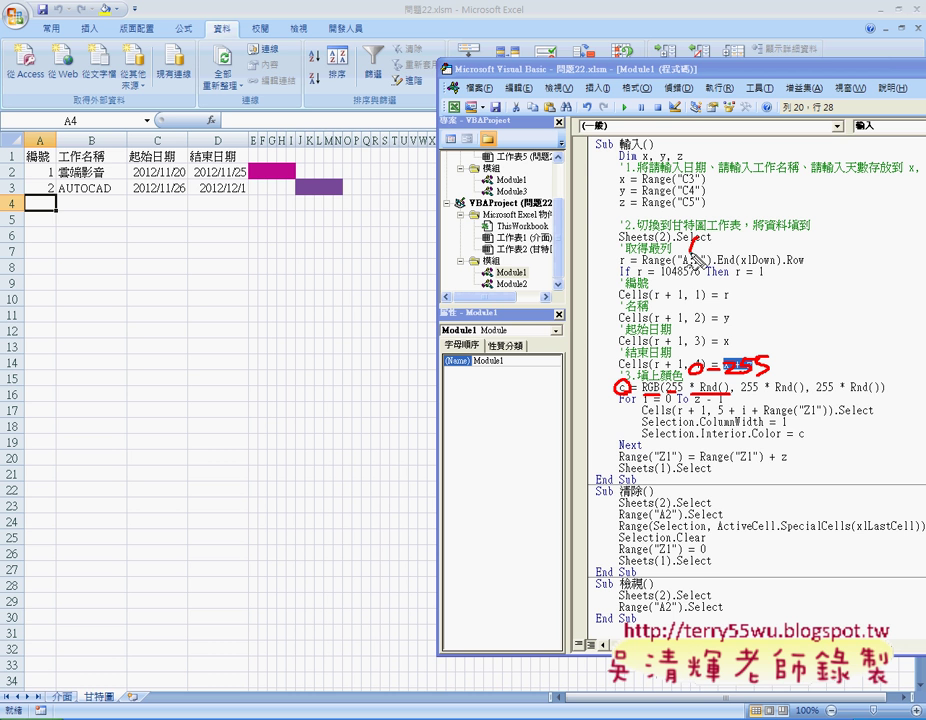
pyautogui.moveTo(707, 236)
pyautogui.mouseDown()
pyautogui.moveTo(752, 257)
pyautogui.moveTo(779, 245)
pyautogui.moveTo(800, 270)
pyautogui.moveTo(822, 268)
pyautogui.moveTo(843, 247)
pyautogui.mouseUp()
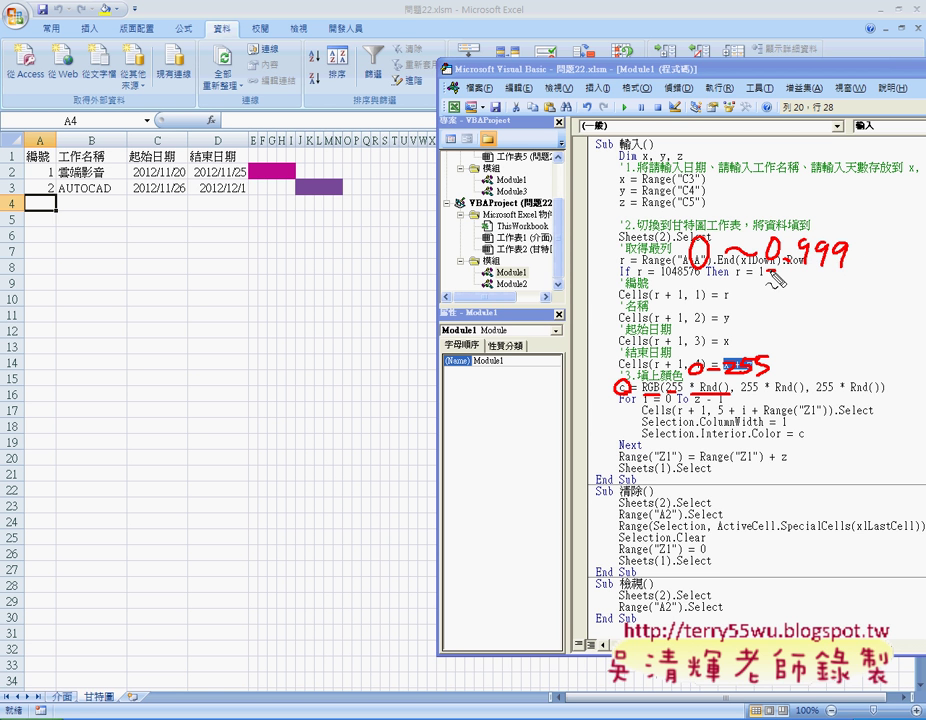
pyautogui.moveTo(770, 280); pyautogui.dragTo(844, 278)
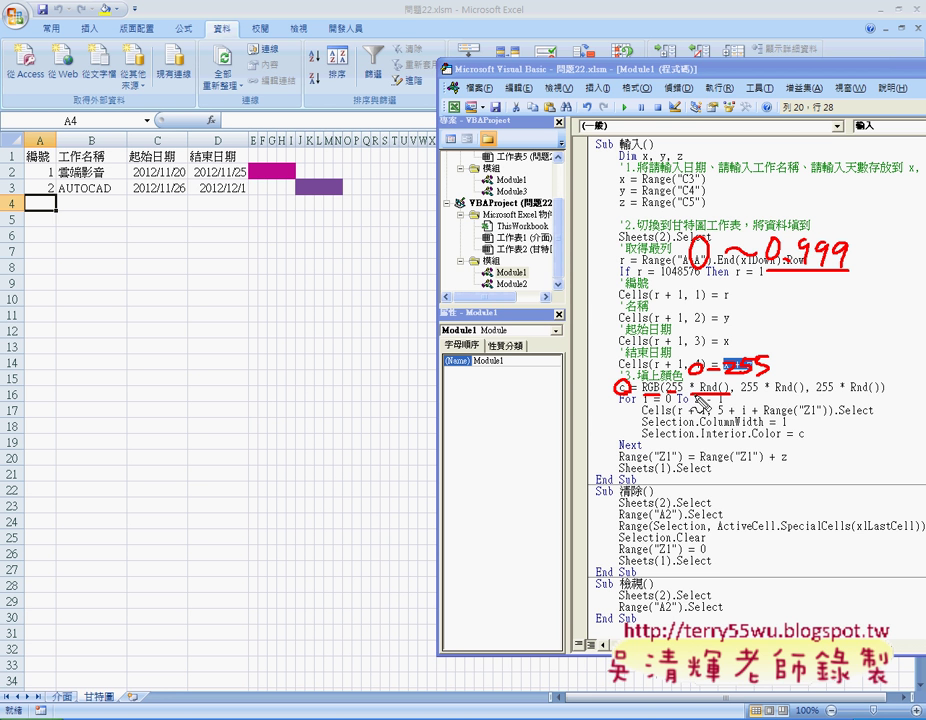
pyautogui.moveTo(612, 399); pyautogui.dragTo(750, 393)
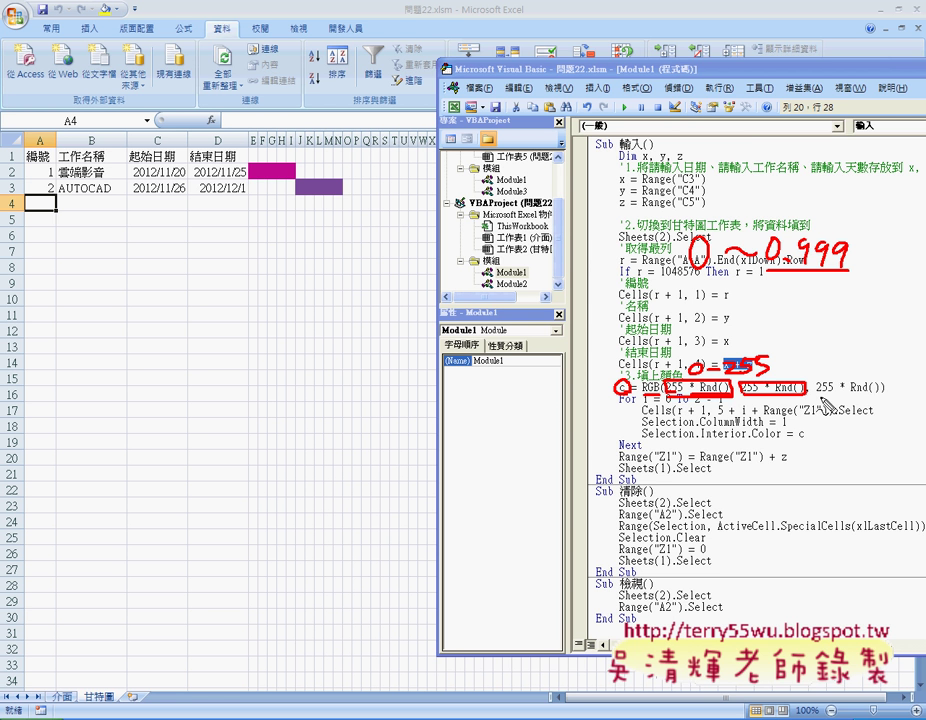
pyautogui.moveTo(814, 398)
pyautogui.mouseDown()
pyautogui.moveTo(869, 396)
pyautogui.moveTo(870, 380)
pyautogui.mouseUp()
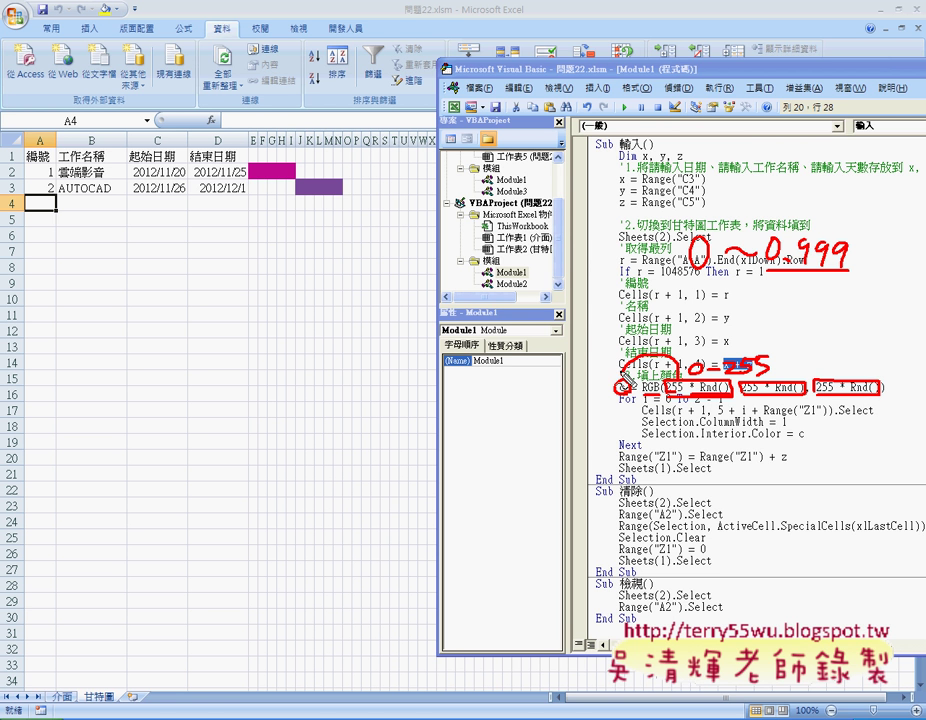
pyautogui.moveTo(650, 366); pyautogui.dragTo(640, 381)
pyautogui.press('Escape')
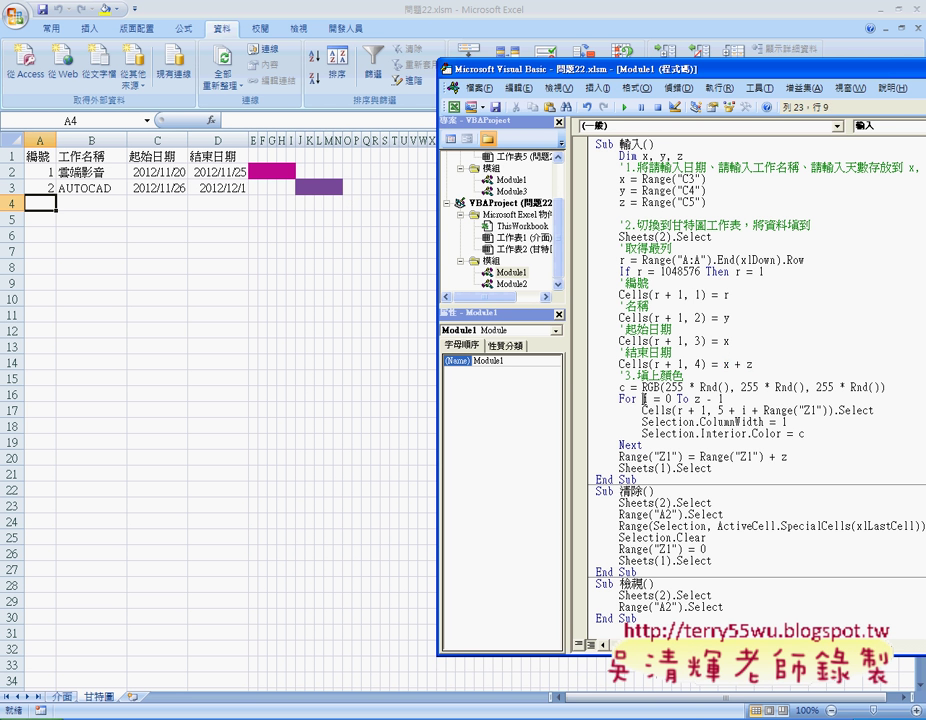
pyautogui.moveTo(644, 398); pyautogui.dragTo(724, 398)
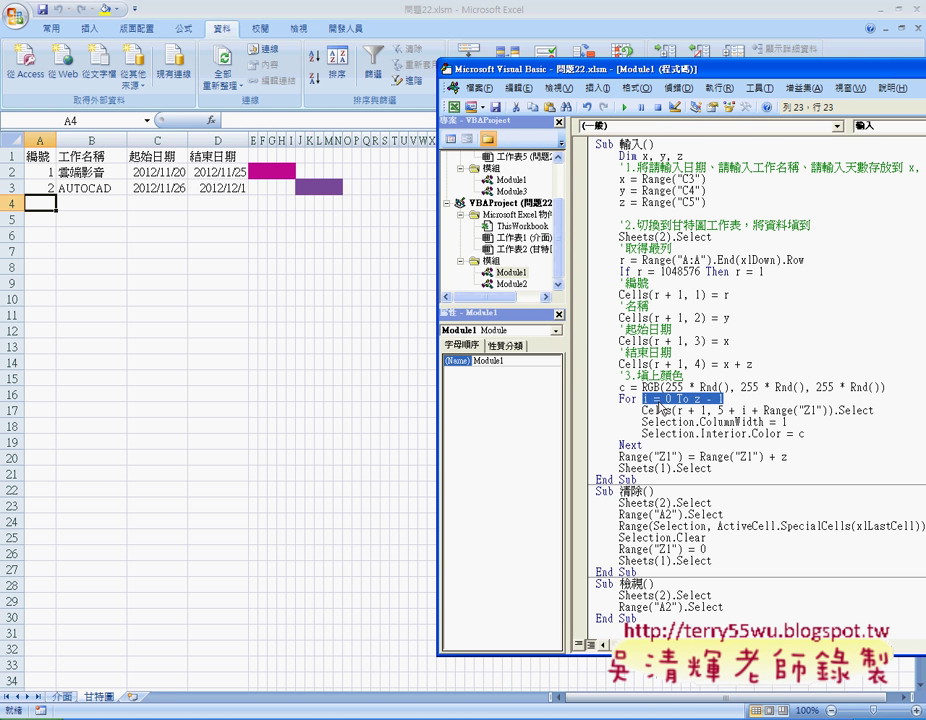
pyautogui.click(707, 398)
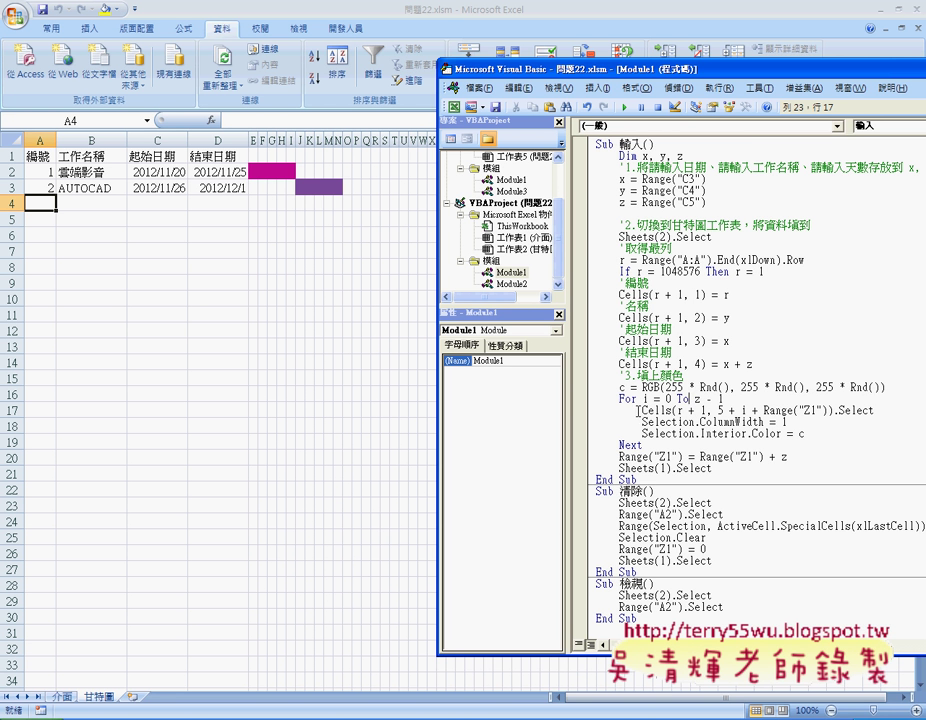
pyautogui.moveTo(640, 410); pyautogui.dragTo(707, 410)
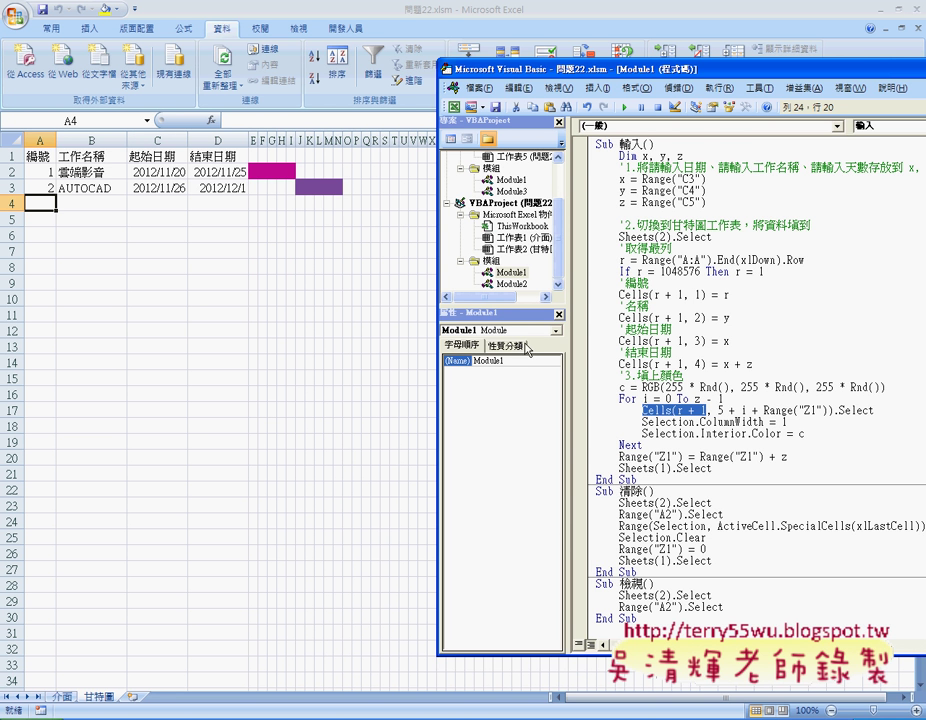
pyautogui.click(707, 410)
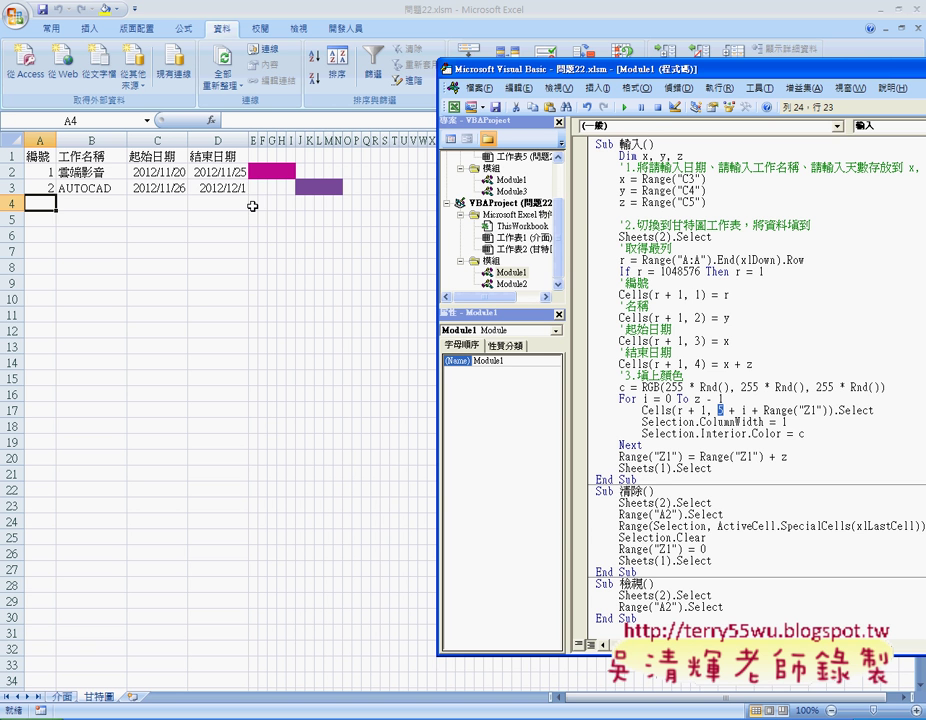
pyautogui.doubleClick(745, 410)
pyautogui.moveTo(764, 410); pyautogui.dragTo(831, 410)
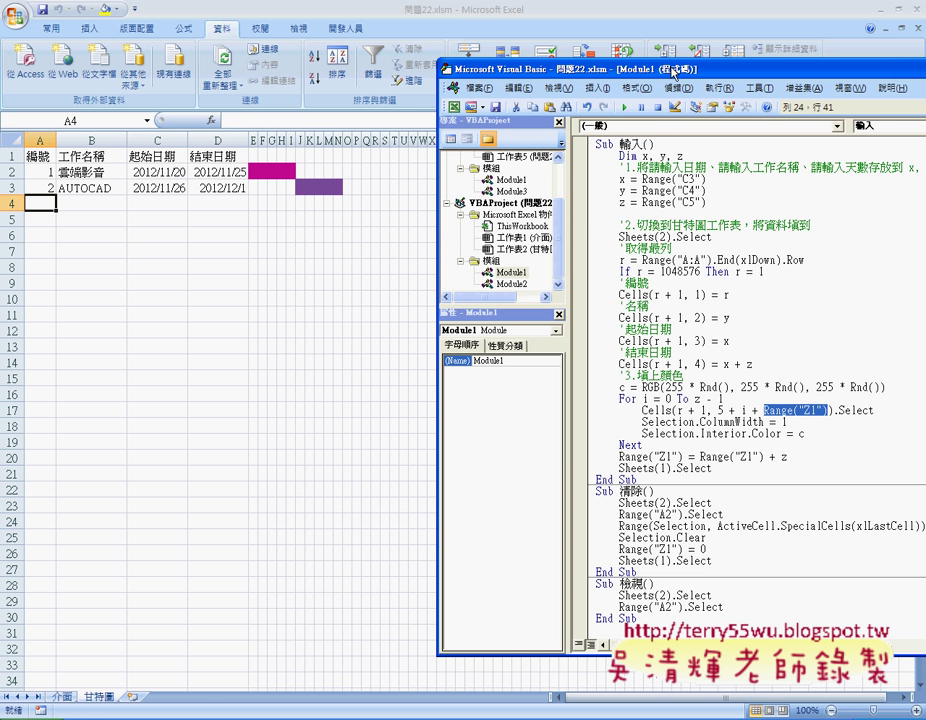
# Autofit Gantt column Z so its value 10 shows, then return to the macro code
pyautogui.moveTo(674, 72); pyautogui.dragTo(751, 206)
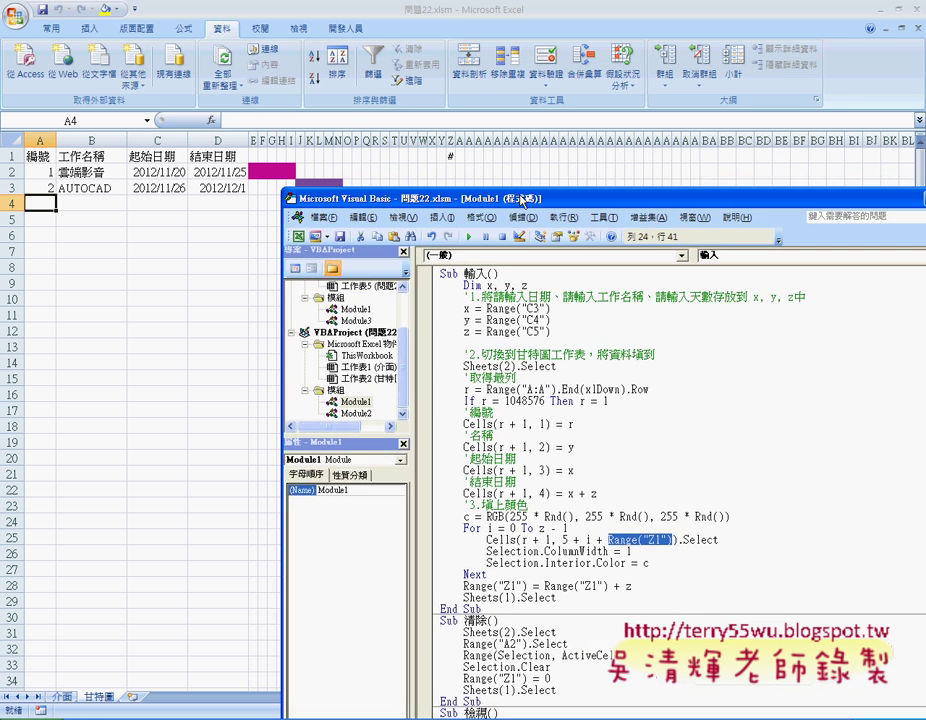
pyautogui.doubleClick(455, 141)
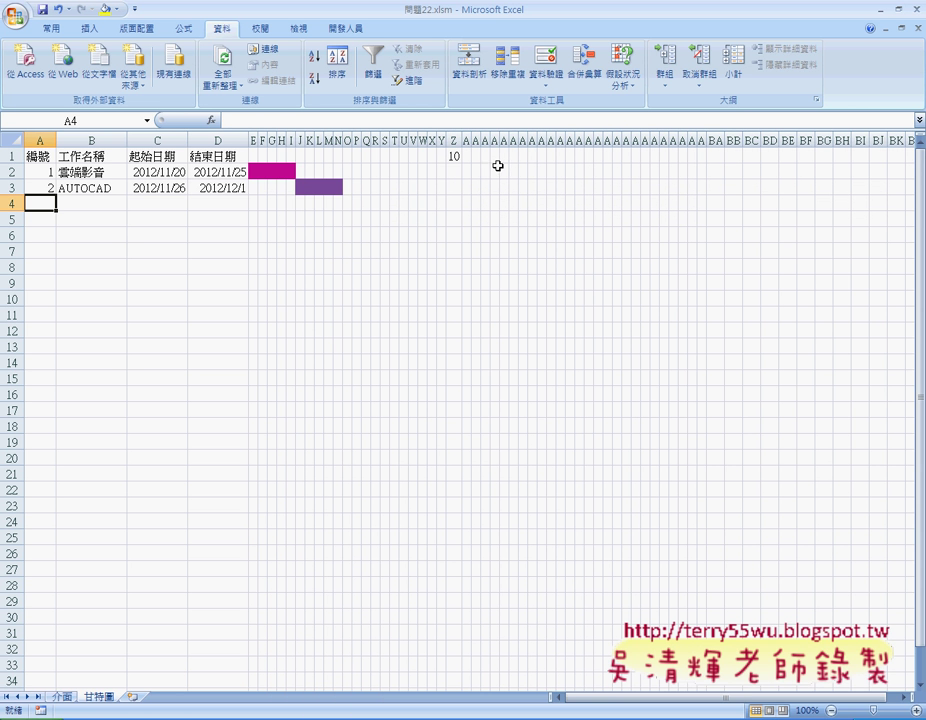
pyautogui.hotkey('alt', 'F11')
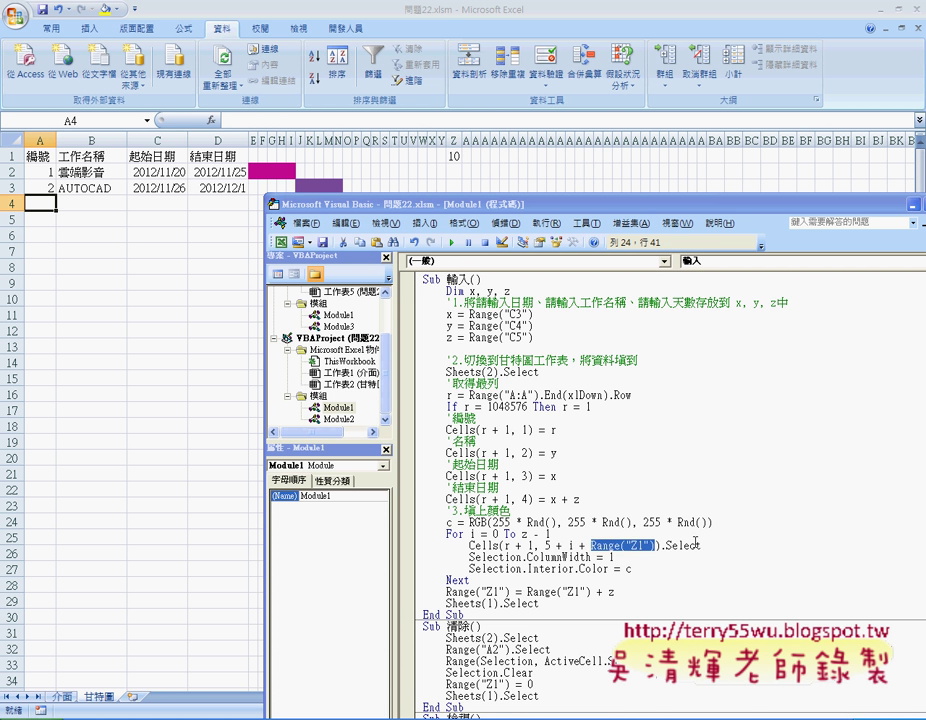
pyautogui.moveTo(704, 545); pyautogui.dragTo(470, 545)
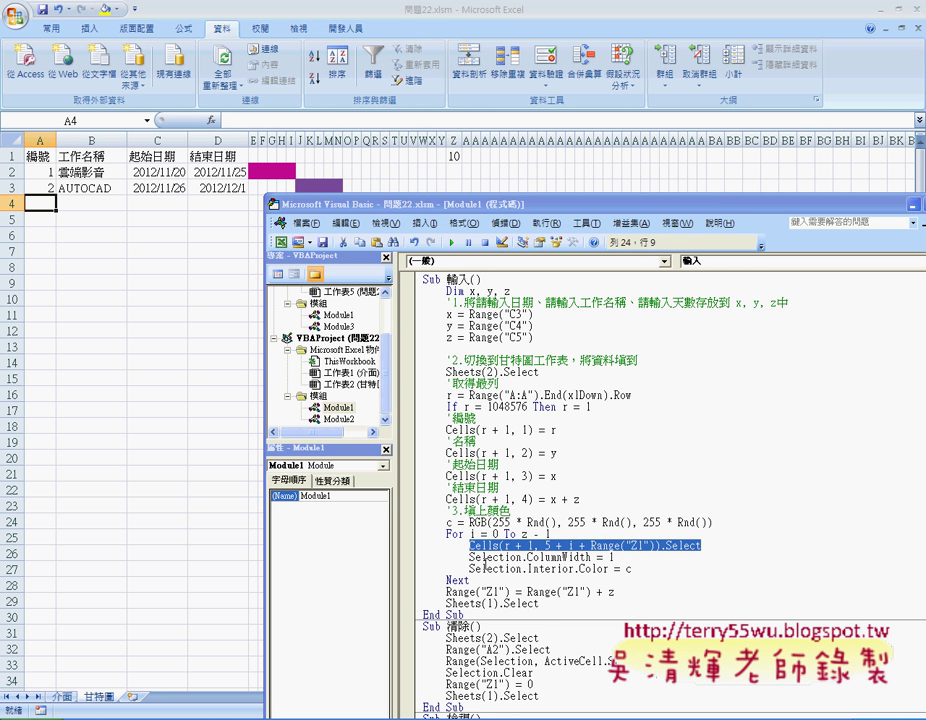
pyautogui.moveTo(528, 557); pyautogui.dragTo(591, 557)
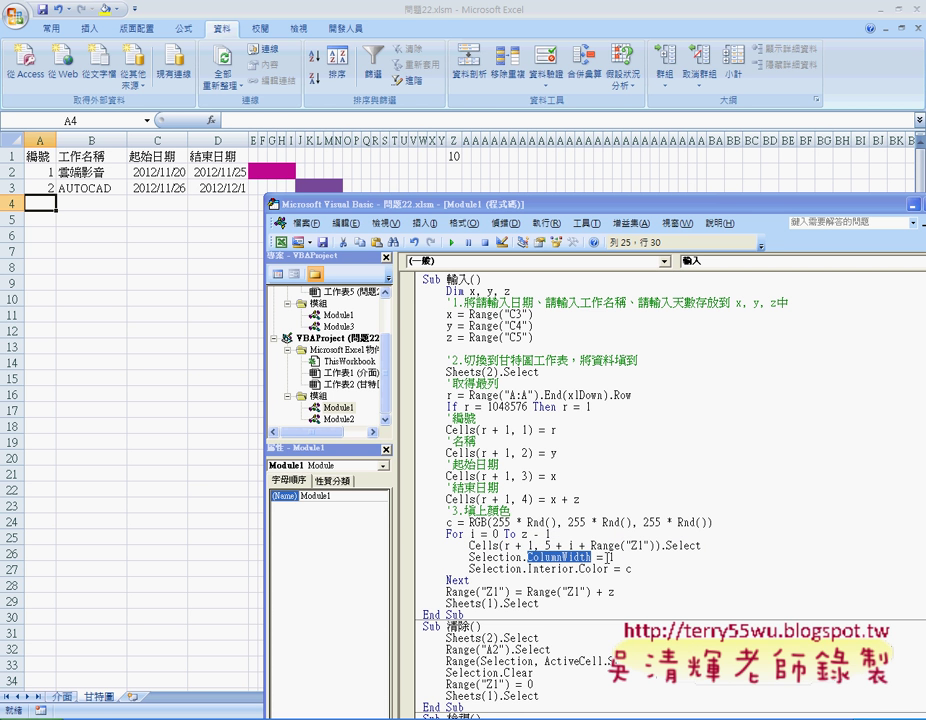
pyautogui.doubleClick(609, 557)
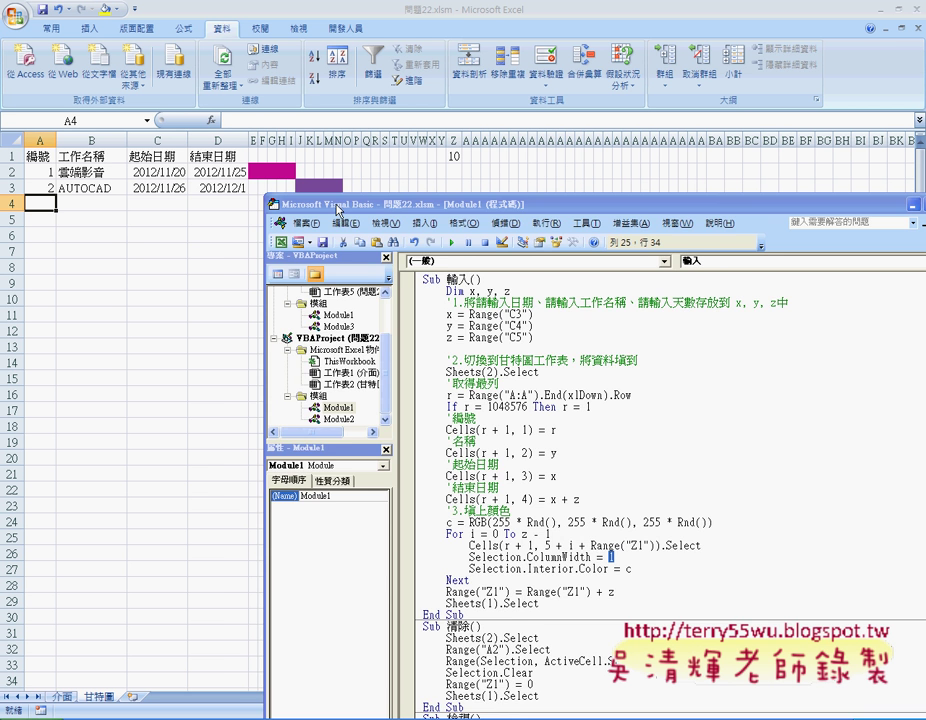
pyautogui.moveTo(338, 210); pyautogui.dragTo(390, 256)
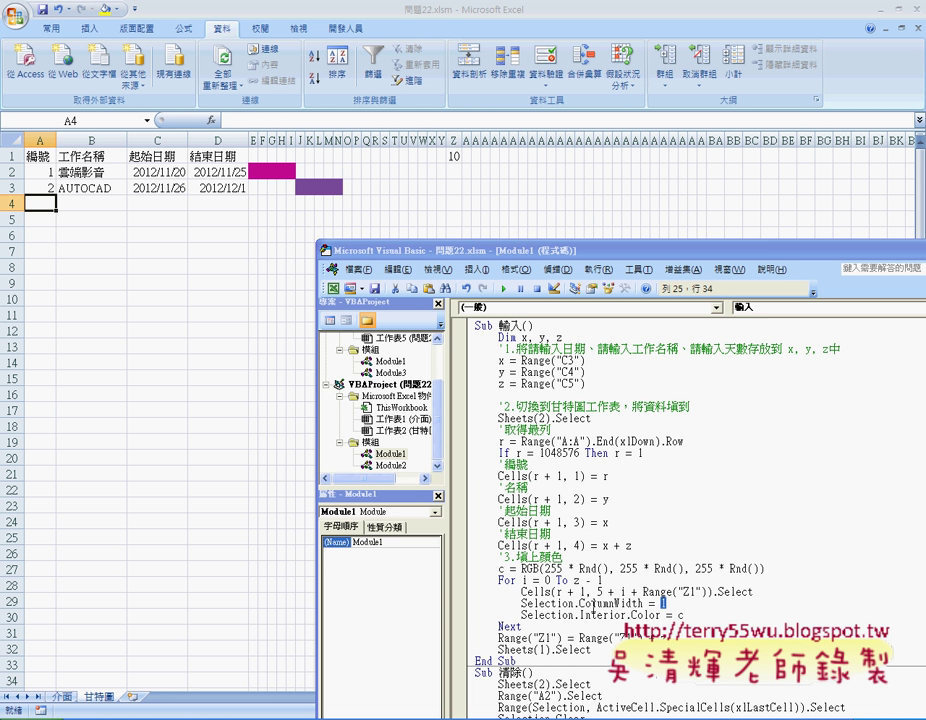
pyautogui.moveTo(661, 603); pyautogui.dragTo(580, 603)
pyautogui.moveTo(521, 615); pyautogui.dragTo(667, 615)
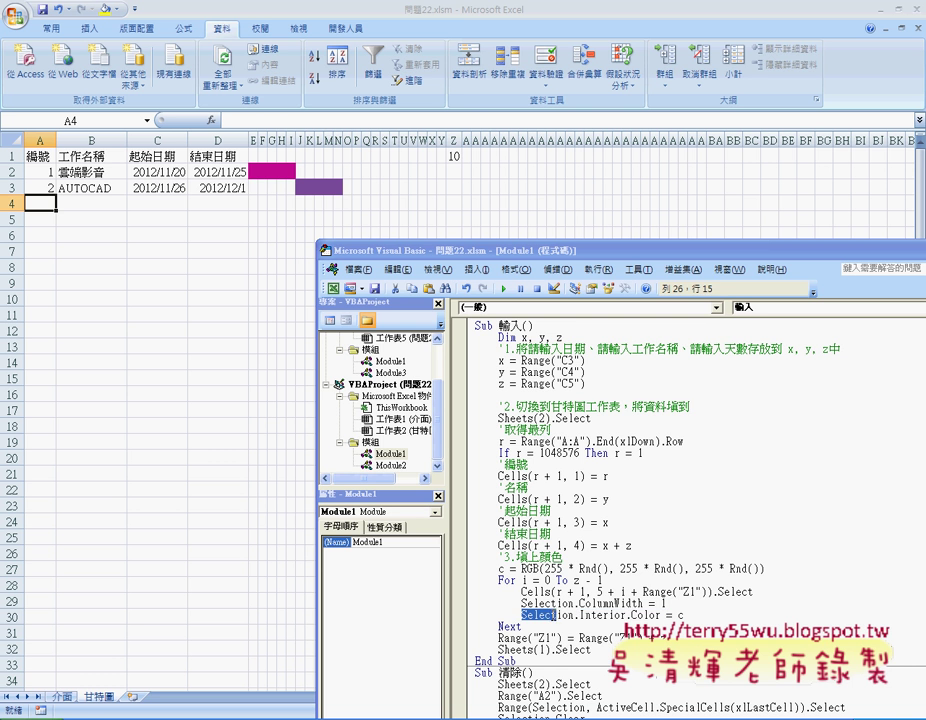
pyautogui.doubleClick(681, 615)
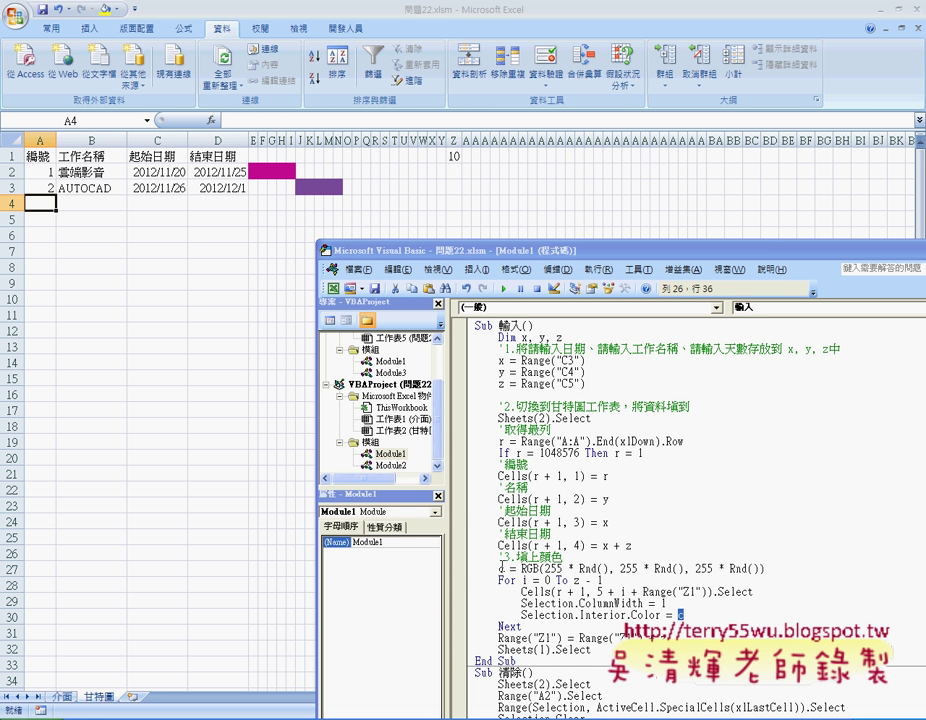
pyautogui.moveTo(523, 627); pyautogui.dragTo(473, 580)
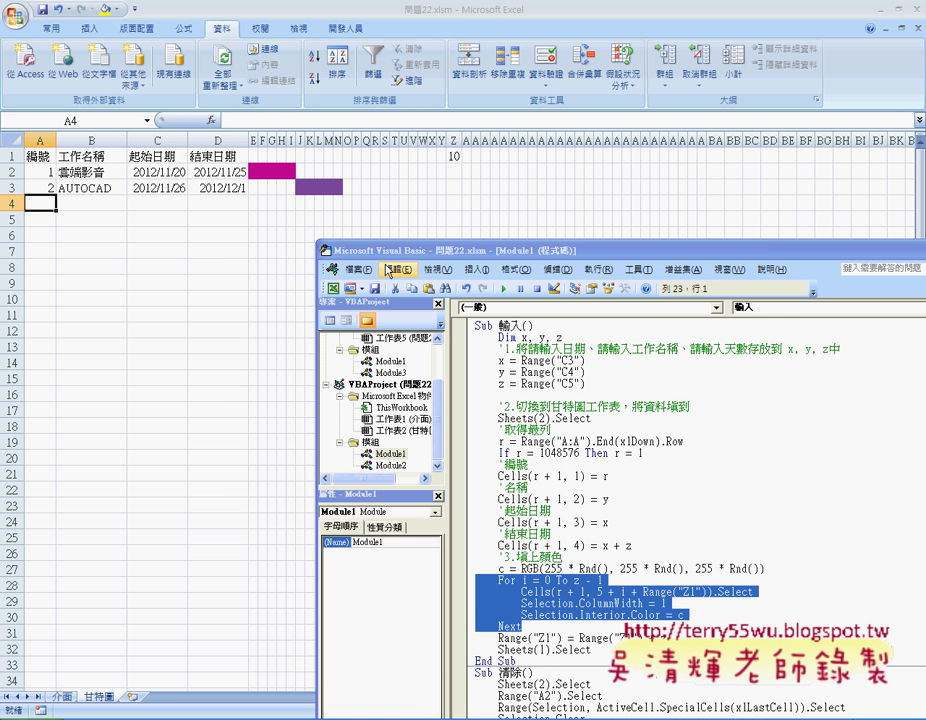
# Set a breakpoint on the c = RGB colour line
pyautogui.moveTo(463, 253); pyautogui.dragTo(432, 188)
pyautogui.click(509, 340)
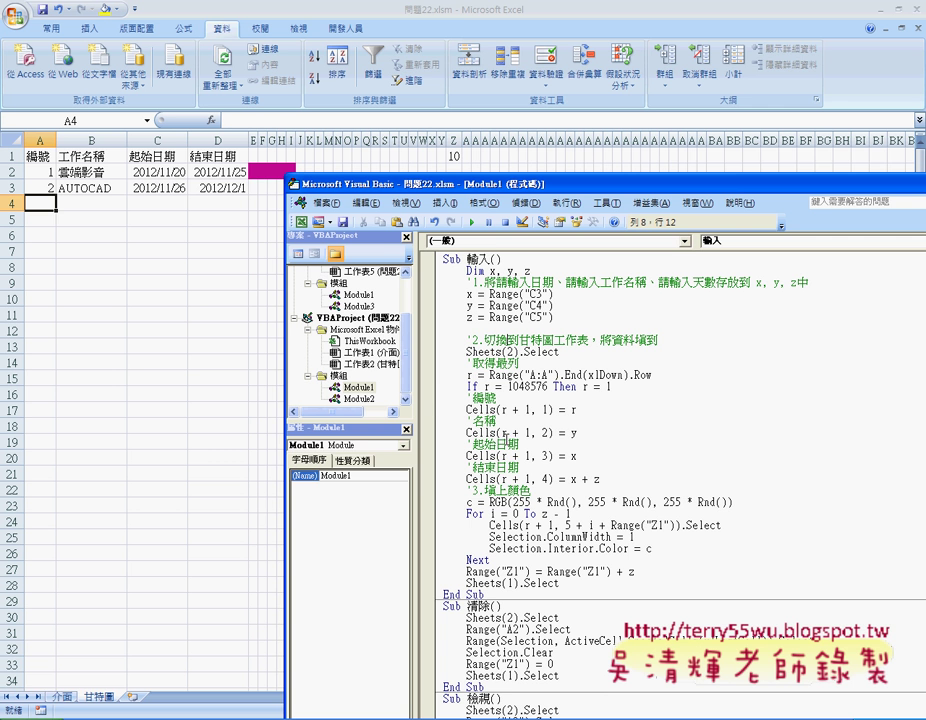
pyautogui.click(430, 503)
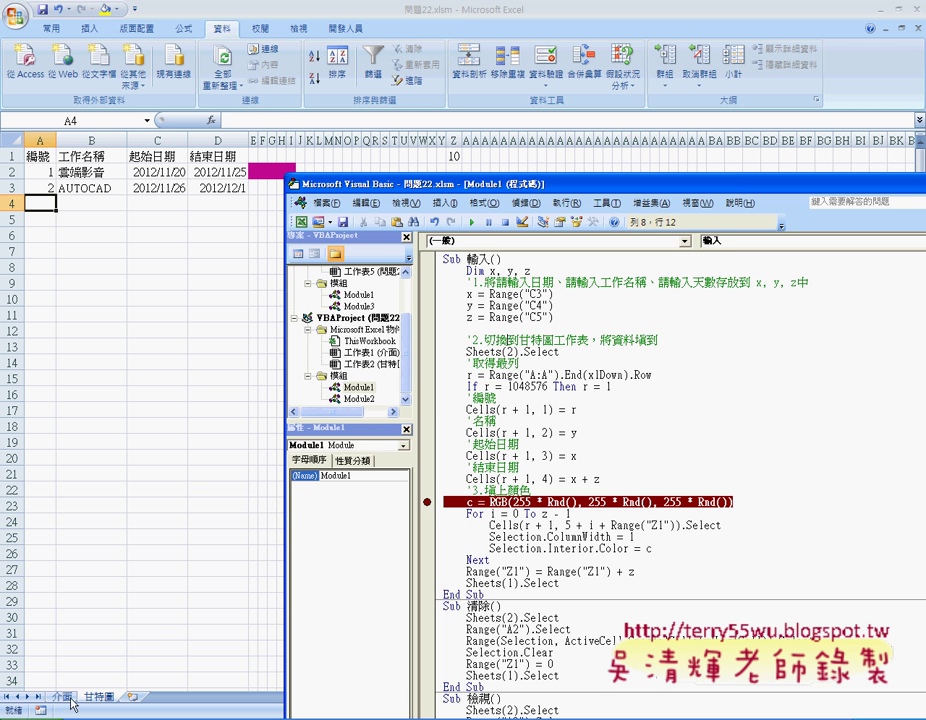
# Bring the workbook forward, glance at the 甘特圖 sheet, and return to the 介面 form
pyautogui.click(64, 697)
pyautogui.click(105, 698)
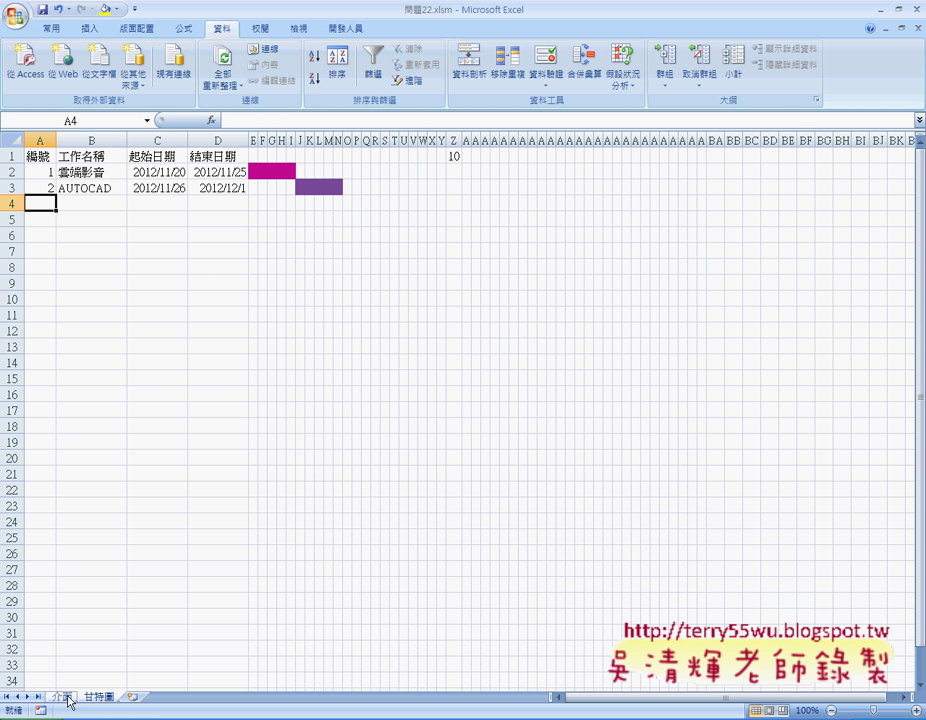
pyautogui.click(64, 697)
# Change the start date in C3 to 2012/12/2
pyautogui.click(250, 198)
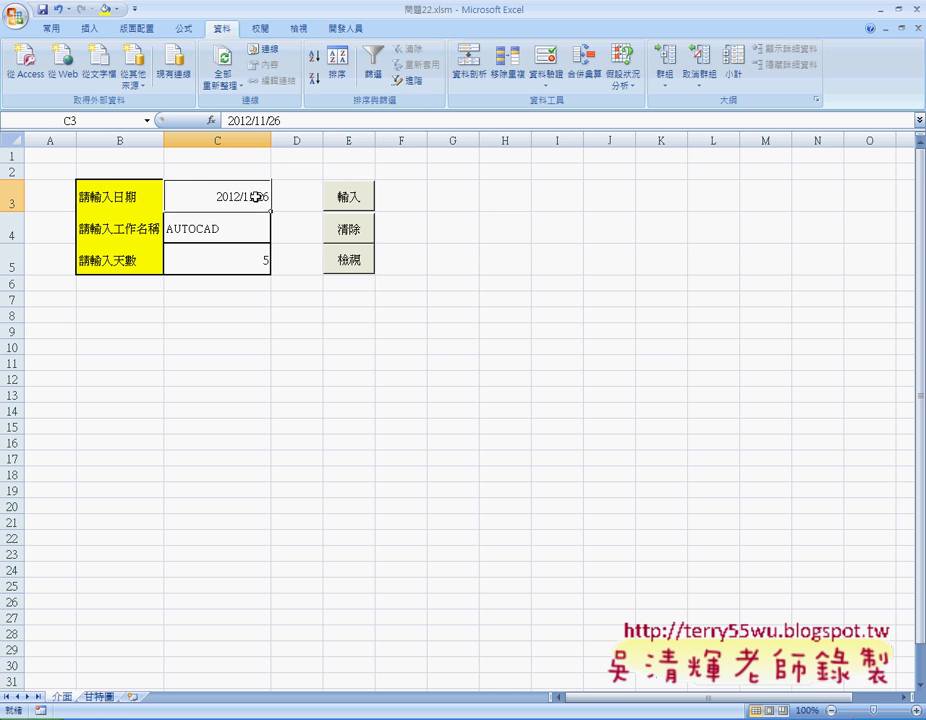
pyautogui.doubleClick(255, 197)
pyautogui.moveTo(256, 197); pyautogui.dragTo(251, 197)
pyautogui.write('2')
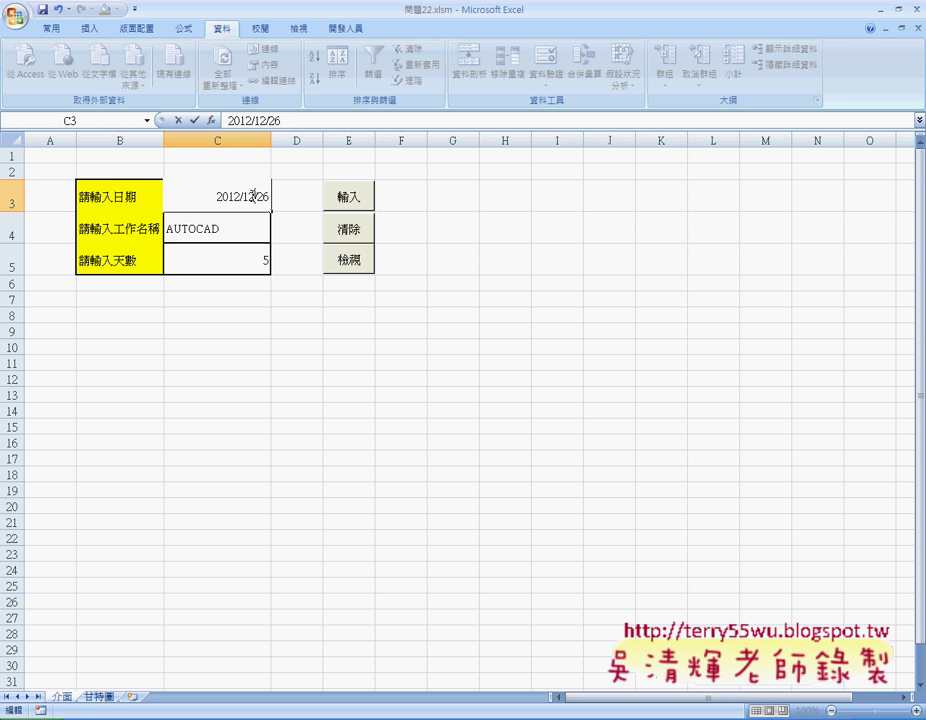
pyautogui.press('BackSpace')
pyautogui.press('BackSpace')
pyautogui.write('2')
# Choose 雲端影音 in C4 and 7 days in C5, then run the 輸入 macro
pyautogui.click(256, 229)
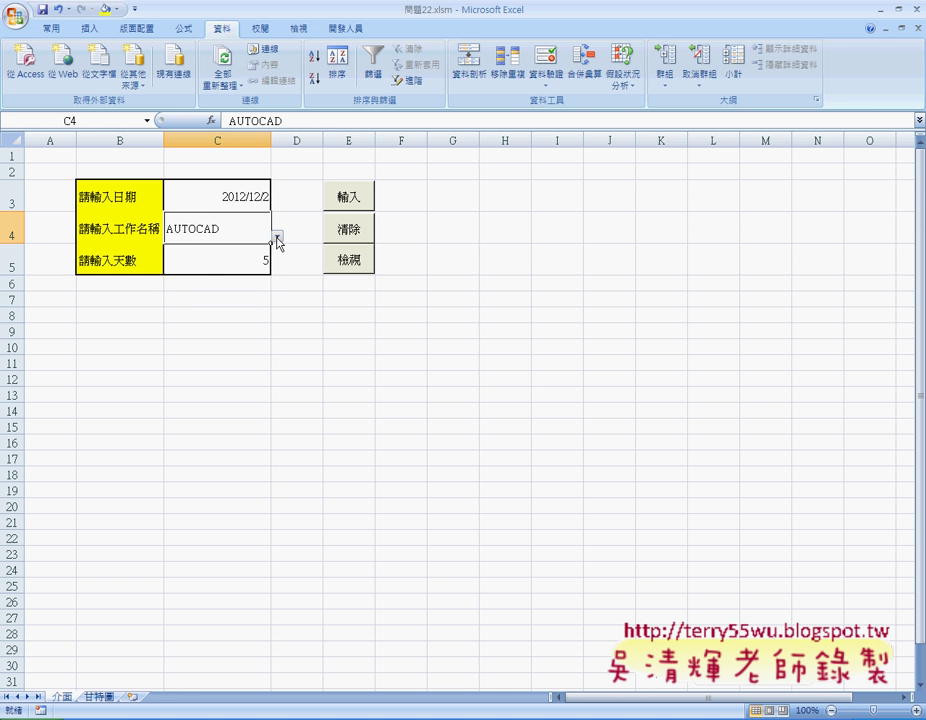
pyautogui.click(277, 236)
pyautogui.click(262, 283)
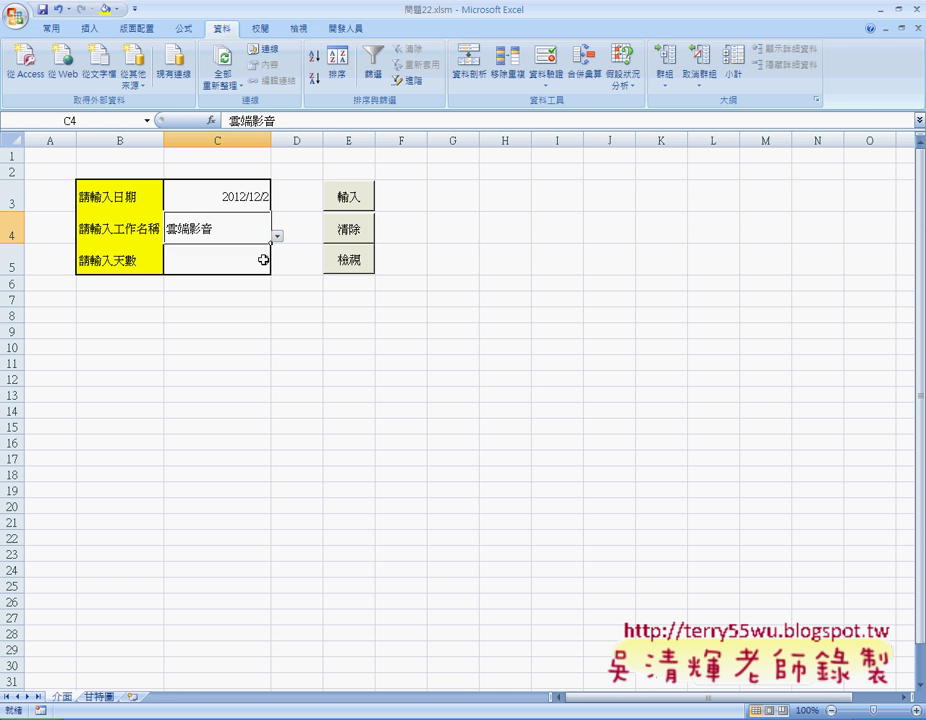
pyautogui.click(266, 261)
pyautogui.click(277, 267)
pyautogui.click(262, 324)
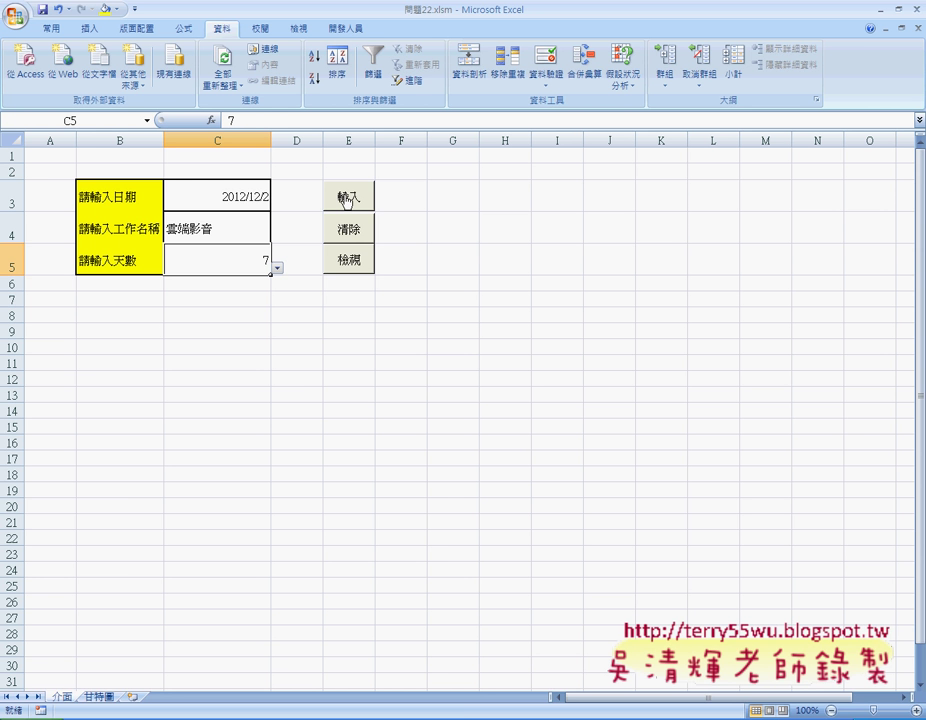
pyautogui.click(346, 200)
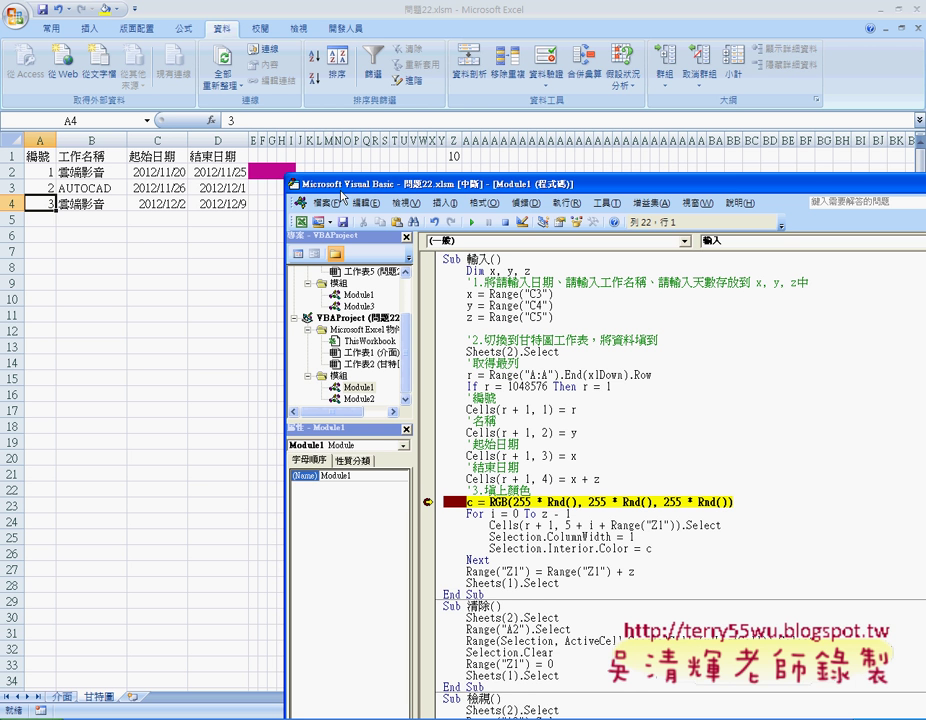
# Step past the RGB line and check that c holds the random colour 4670373
pyautogui.moveTo(364, 176); pyautogui.dragTo(362, 220)
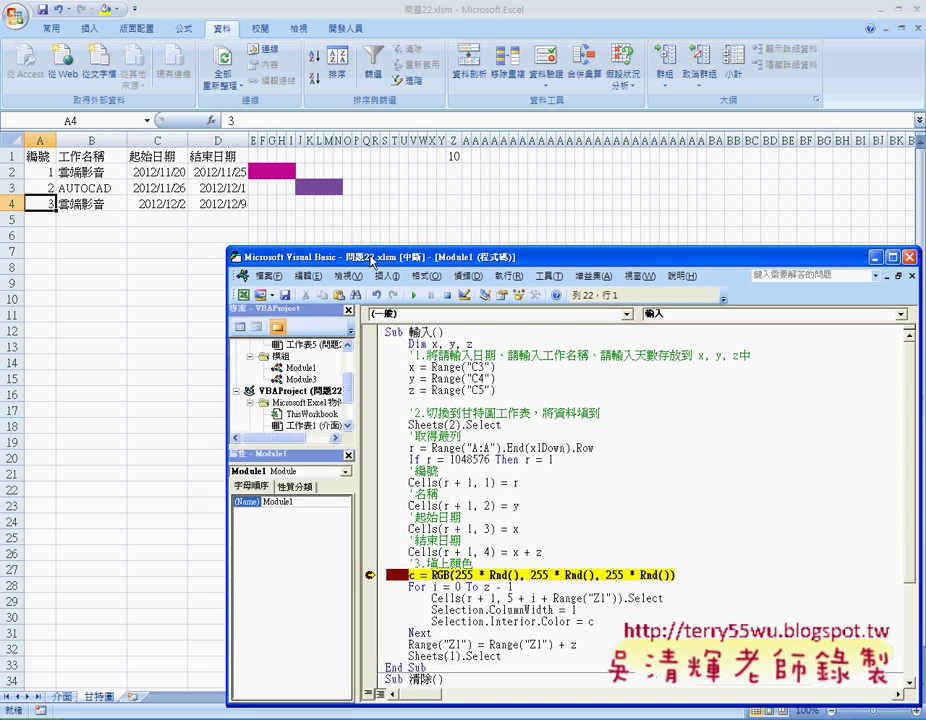
pyautogui.moveTo(362, 219)
pyautogui.mouseDown()
pyautogui.moveTo(350, 238)
pyautogui.moveTo(386, 236)
pyautogui.mouseUp()
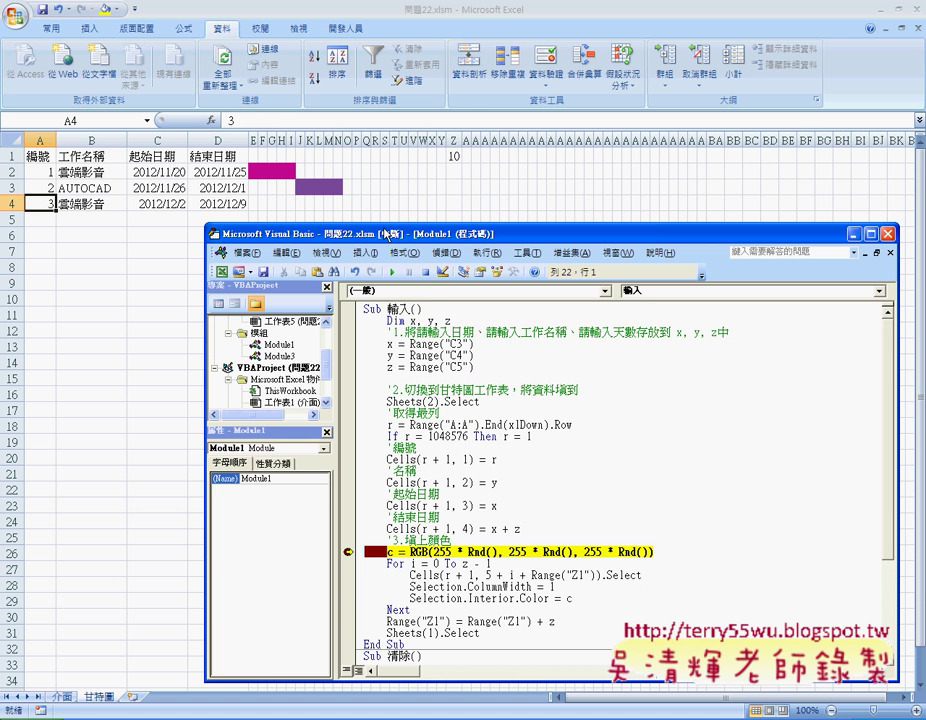
pyautogui.press('F8')
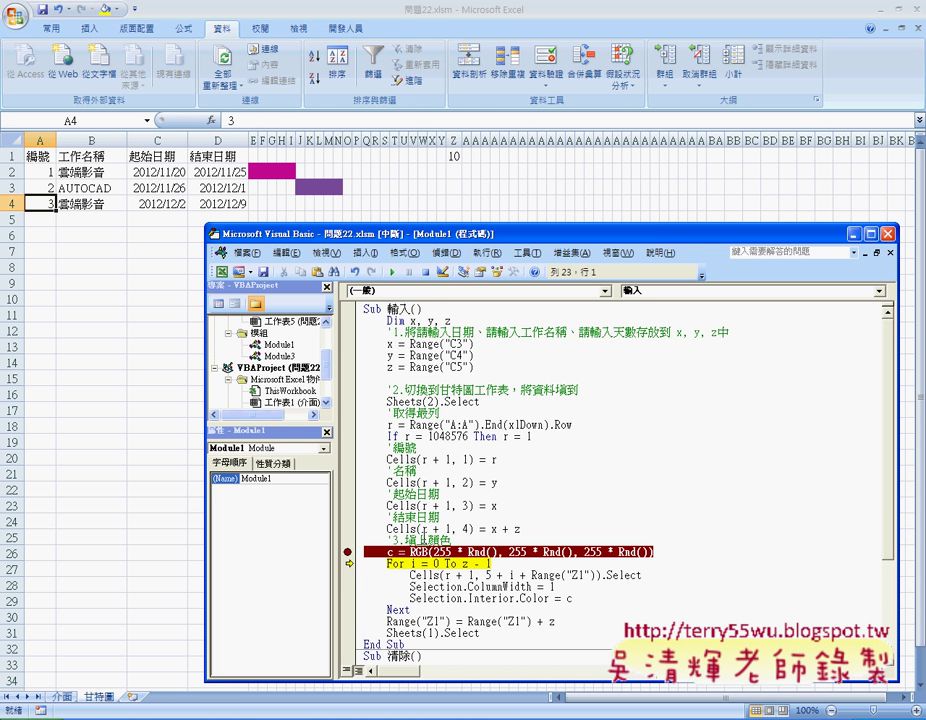
pyautogui.moveTo(375, 551)
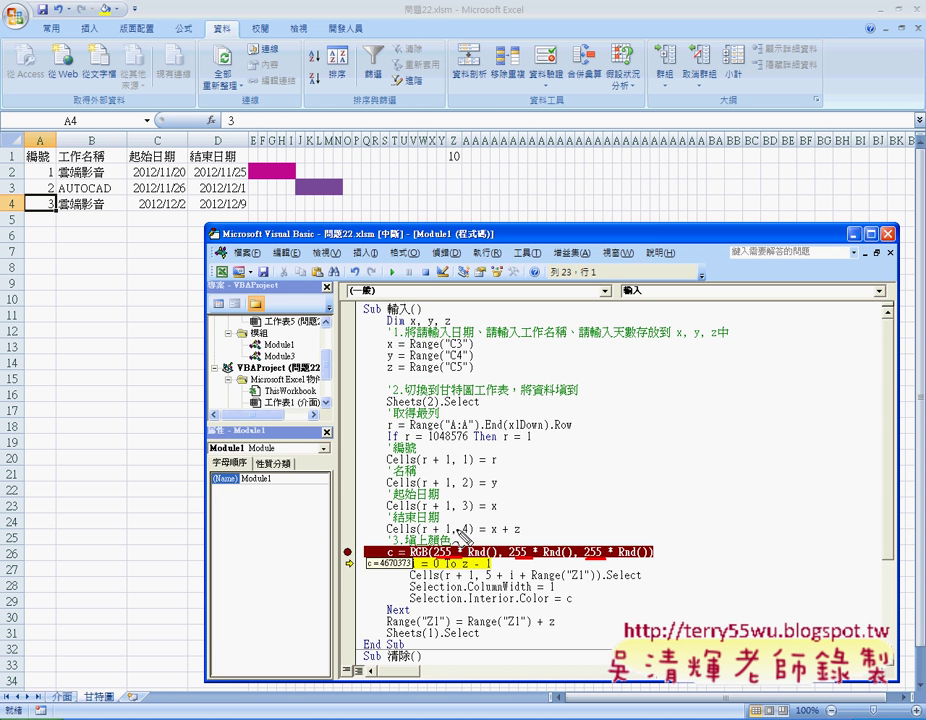
pyautogui.moveTo(458, 527)
pyautogui.mouseDown()
pyautogui.moveTo(467, 537)
pyautogui.moveTo(468, 512)
pyautogui.moveTo(490, 532)
pyautogui.moveTo(497, 524)
pyautogui.moveTo(494, 533)
pyautogui.moveTo(522, 532)
pyautogui.moveTo(545, 519)
pyautogui.moveTo(544, 506)
pyautogui.moveTo(567, 524)
pyautogui.moveTo(565, 535)
pyautogui.moveTo(592, 534)
pyautogui.moveTo(608, 498)
pyautogui.moveTo(637, 515)
pyautogui.mouseUp()
pyautogui.moveTo(625, 522)
pyautogui.mouseDown()
pyautogui.moveTo(661, 527)
pyautogui.moveTo(706, 508)
pyautogui.moveTo(700, 527)
pyautogui.moveTo(718, 529)
pyautogui.mouseUp()
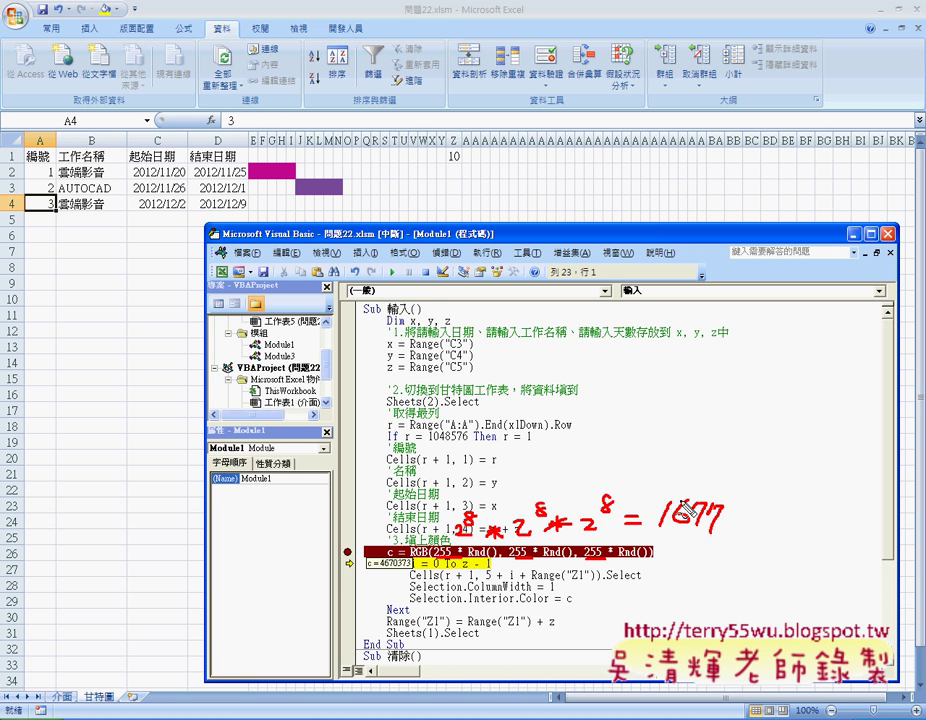
pyautogui.moveTo(618, 448)
pyautogui.mouseDown()
pyautogui.moveTo(658, 492)
pyautogui.moveTo(726, 529)
pyautogui.mouseUp()
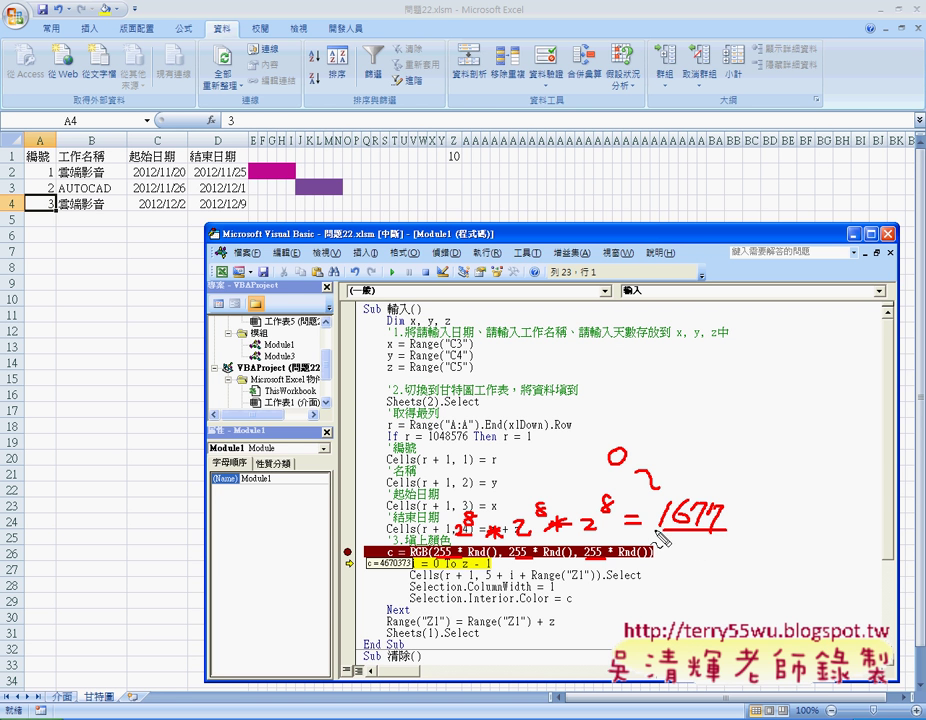
pyautogui.moveTo(657, 541); pyautogui.dragTo(735, 538)
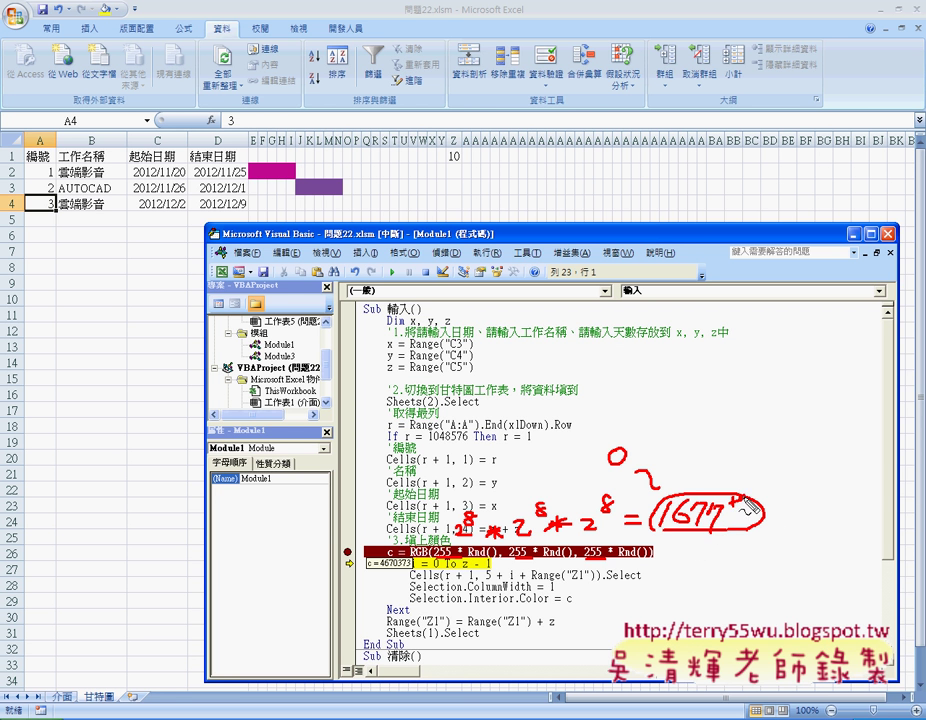
pyautogui.moveTo(735, 496)
pyautogui.mouseDown()
pyautogui.moveTo(741, 515)
pyautogui.moveTo(722, 519)
pyautogui.mouseUp()
pyautogui.press('Escape')
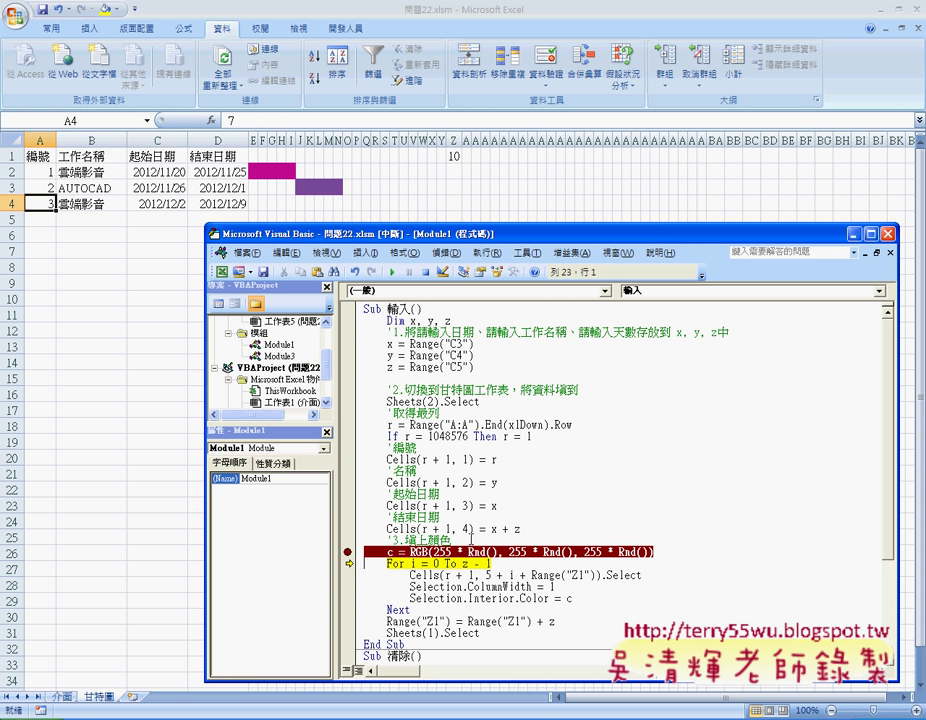
# Step into the loop to select and narrow the first bar cell, highlighting .Interior.Color
pyautogui.press('F8')
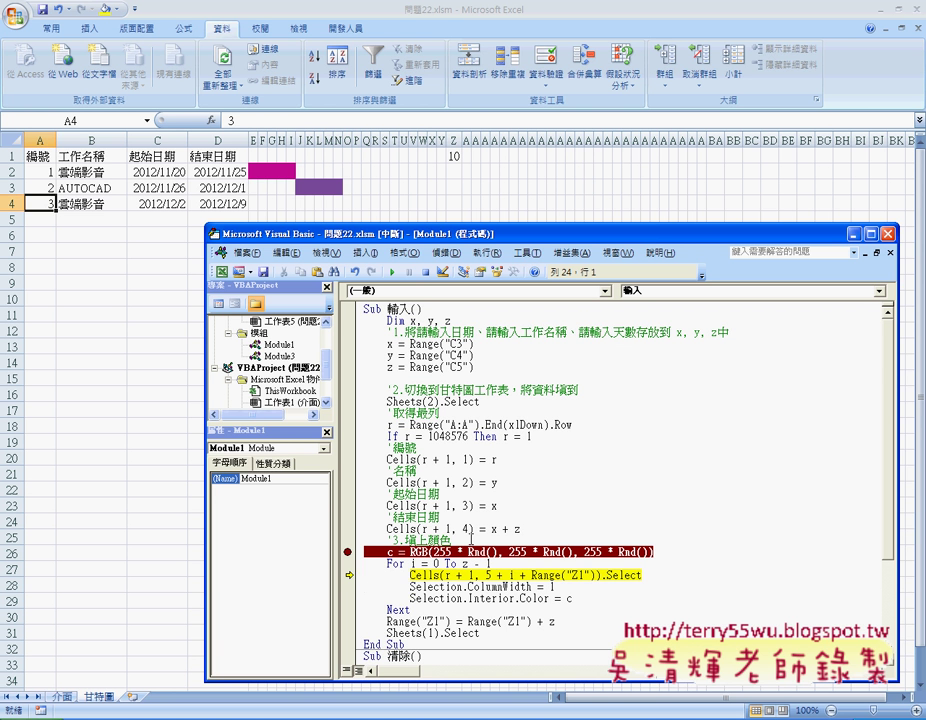
pyautogui.press('F8')
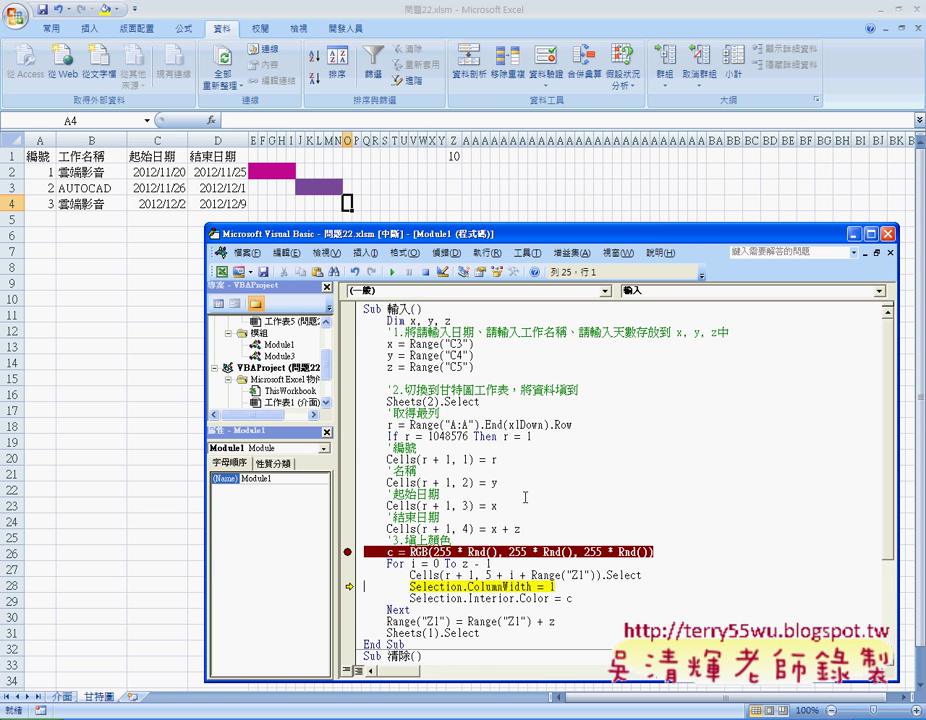
pyautogui.press('F8')
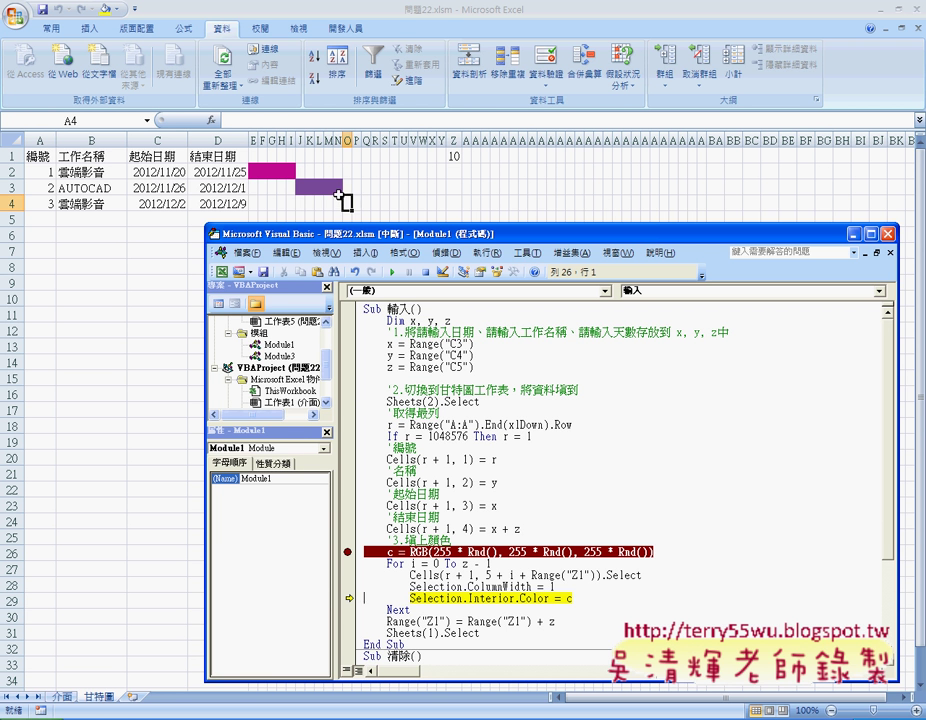
pyautogui.moveTo(569, 600)
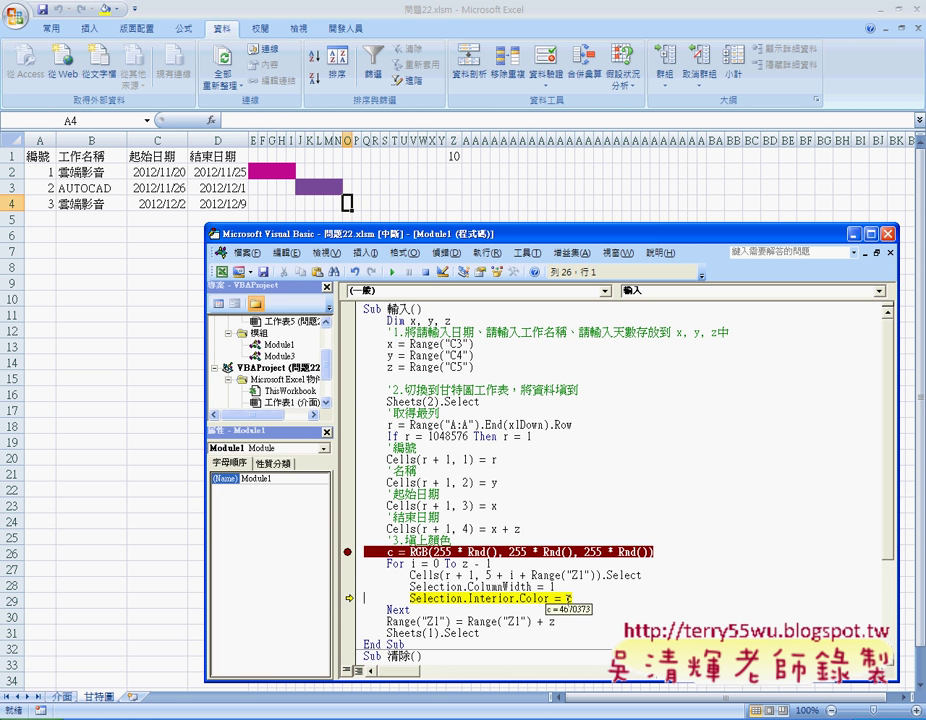
pyautogui.click(443, 598)
pyautogui.doubleClick(443, 598)
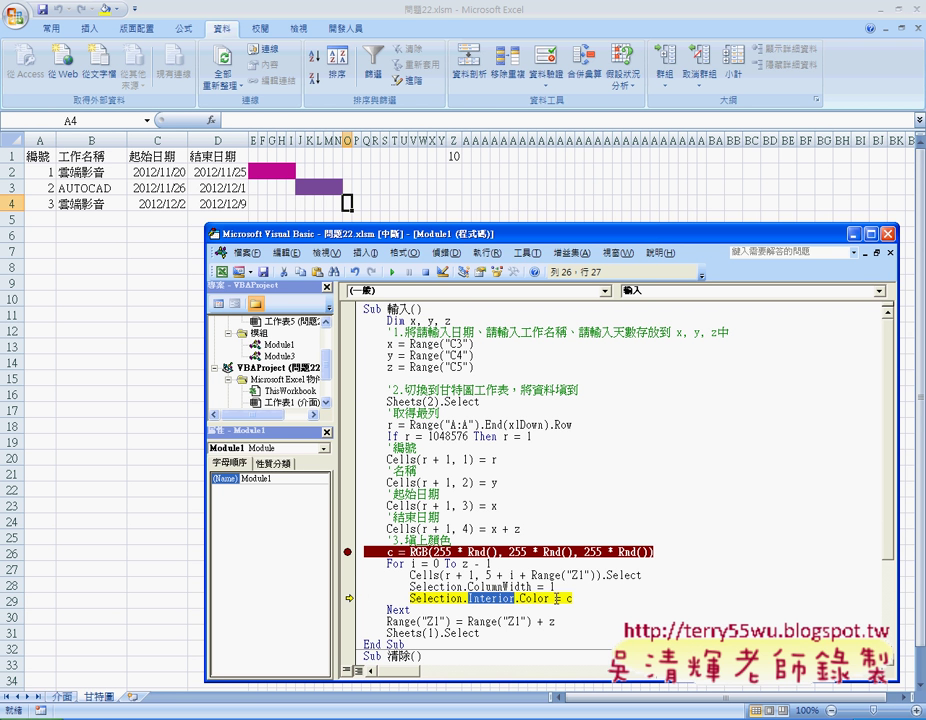
pyautogui.moveTo(551, 598); pyautogui.dragTo(463, 598)
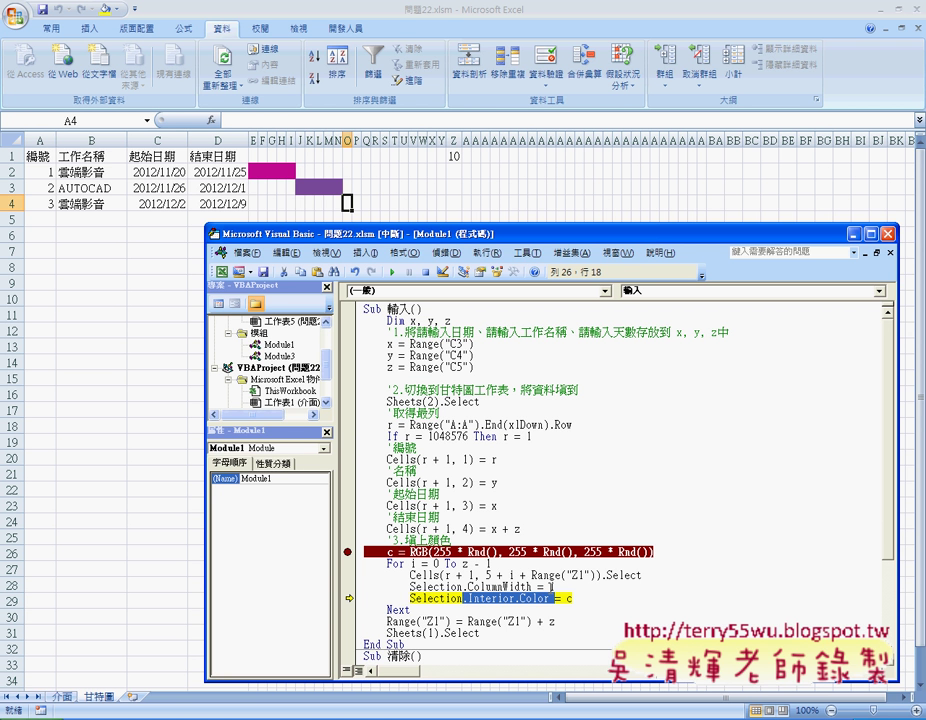
# Keep stepping to colour task 3's bar cells along row 4, through Q4, R4 and S4
pyautogui.press('F8')
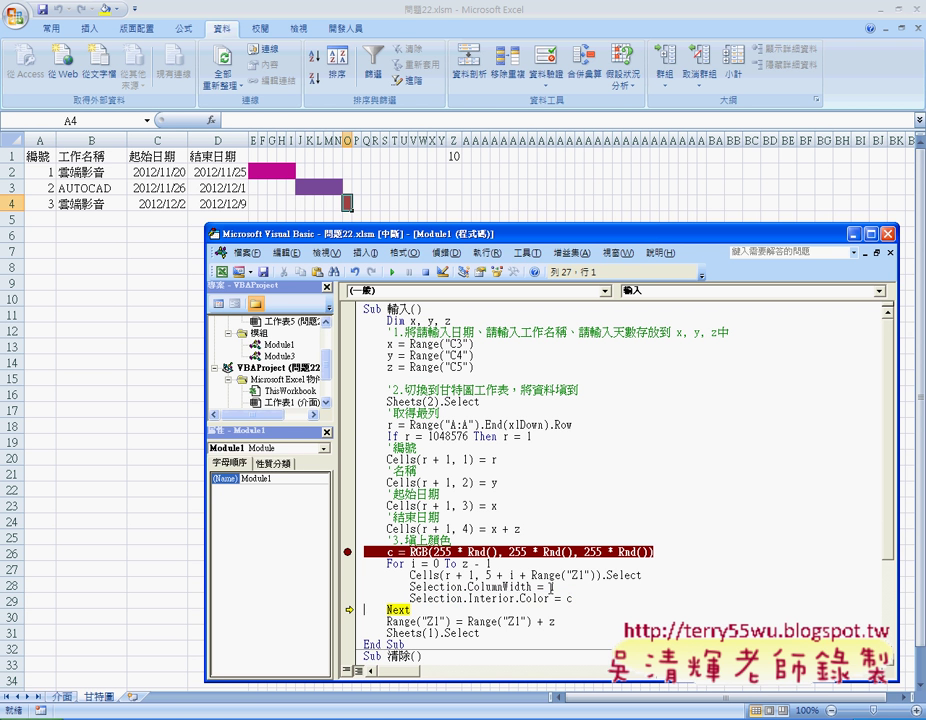
pyautogui.press('F8')
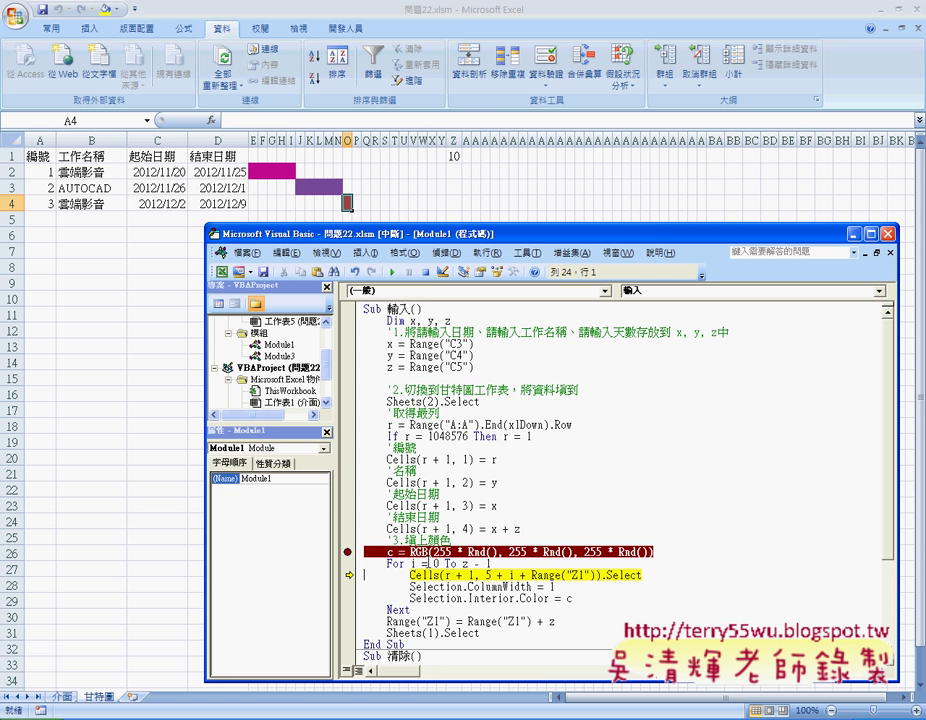
pyautogui.press('F8')
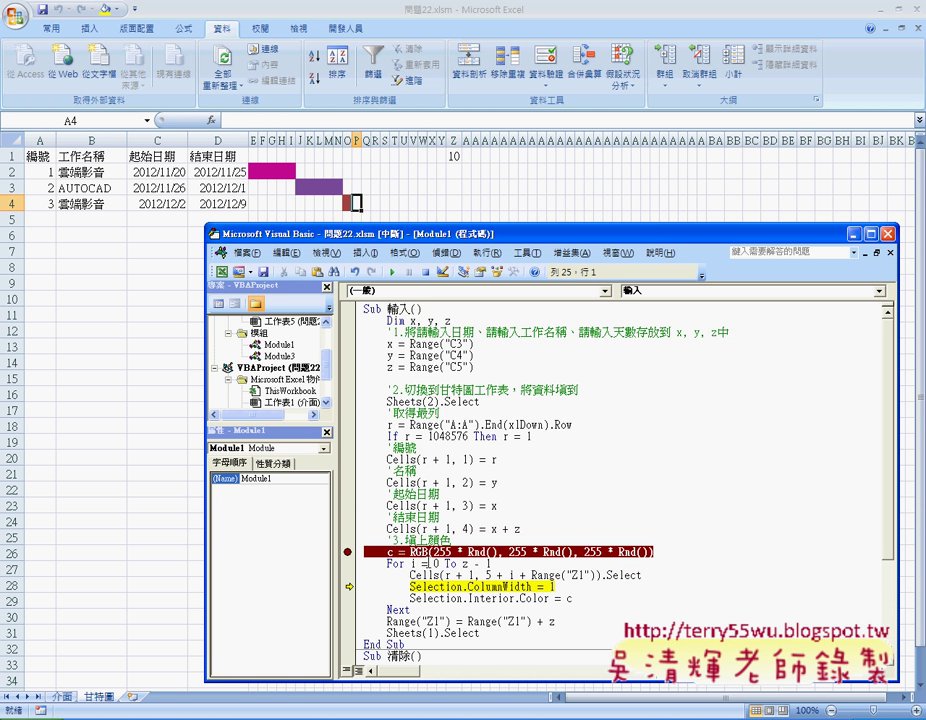
pyautogui.press('F8')
pyautogui.press('F8')
pyautogui.press('F8')
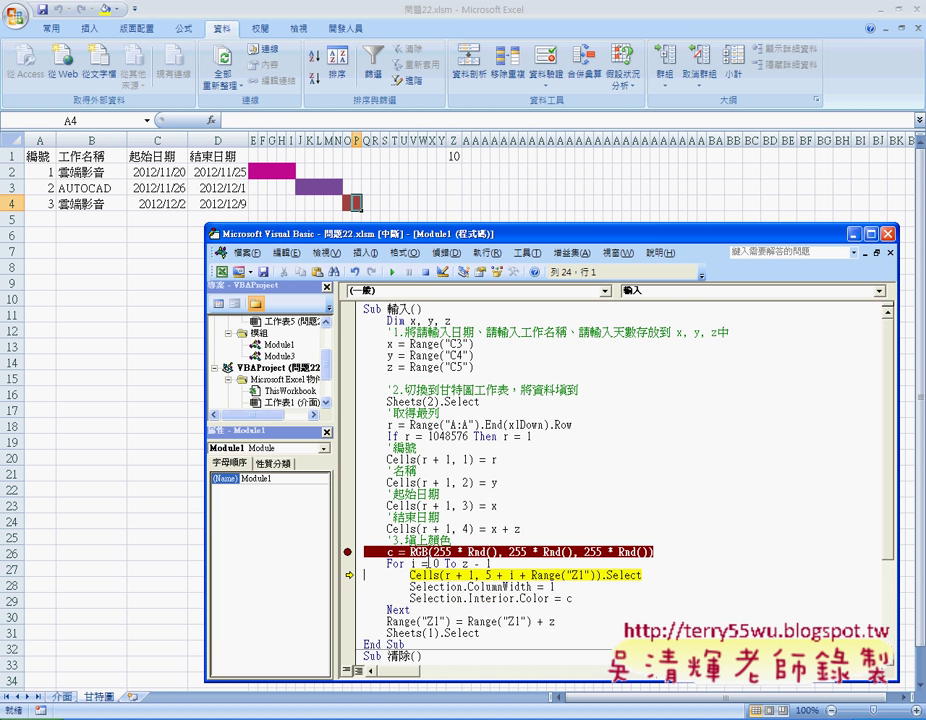
pyautogui.press('F8')
pyautogui.press('F8')
pyautogui.press('F8')
pyautogui.press('F8')
pyautogui.press('F8')
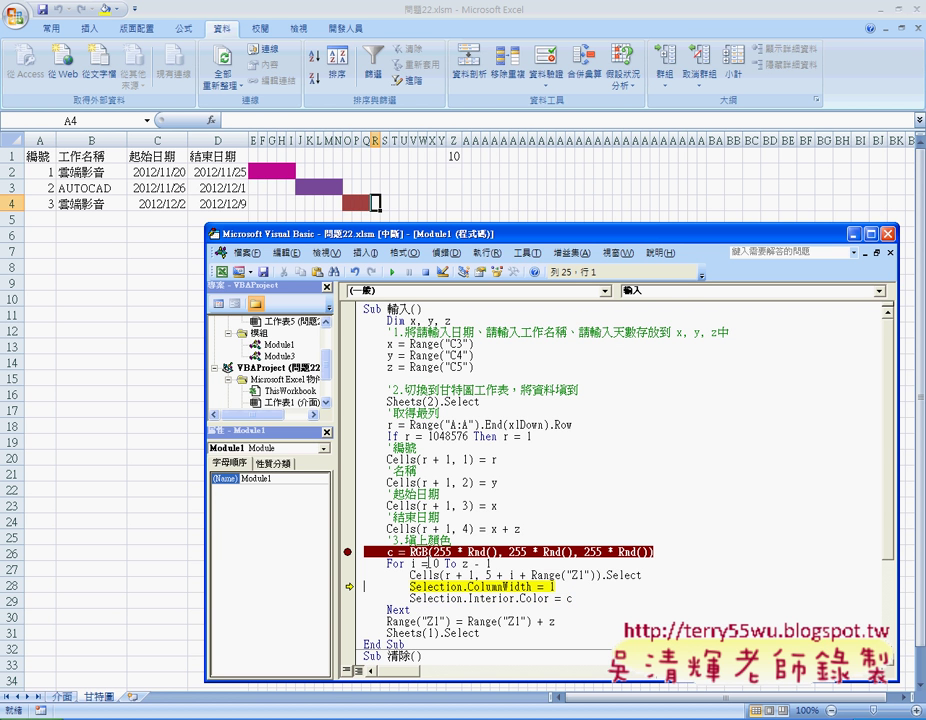
pyautogui.press('F8')
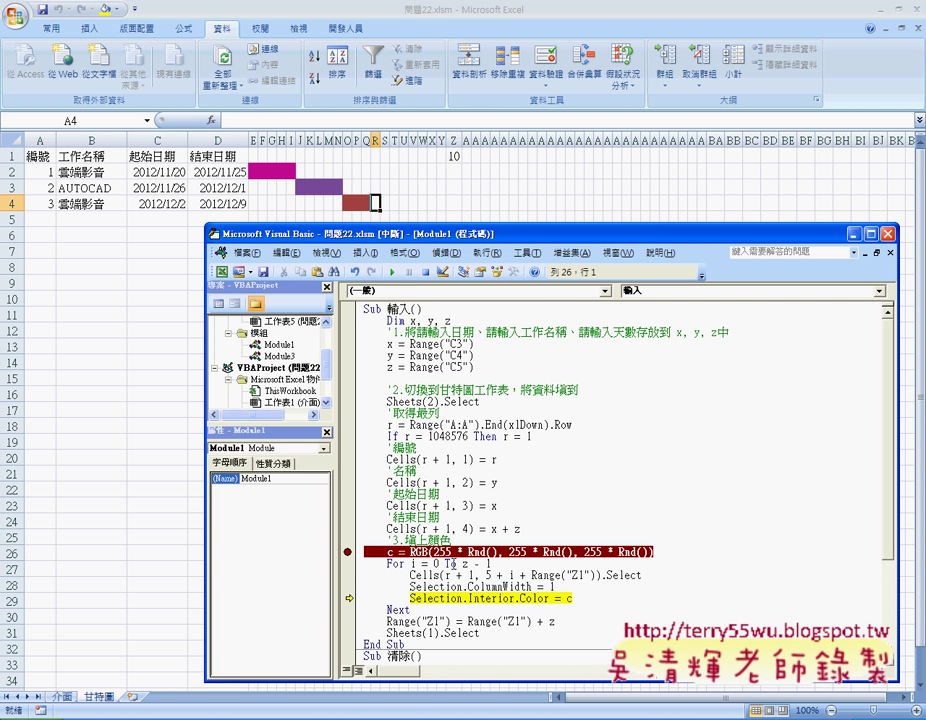
pyautogui.press('F8')
pyautogui.press('F8')
pyautogui.press('F8')
pyautogui.press('F8')
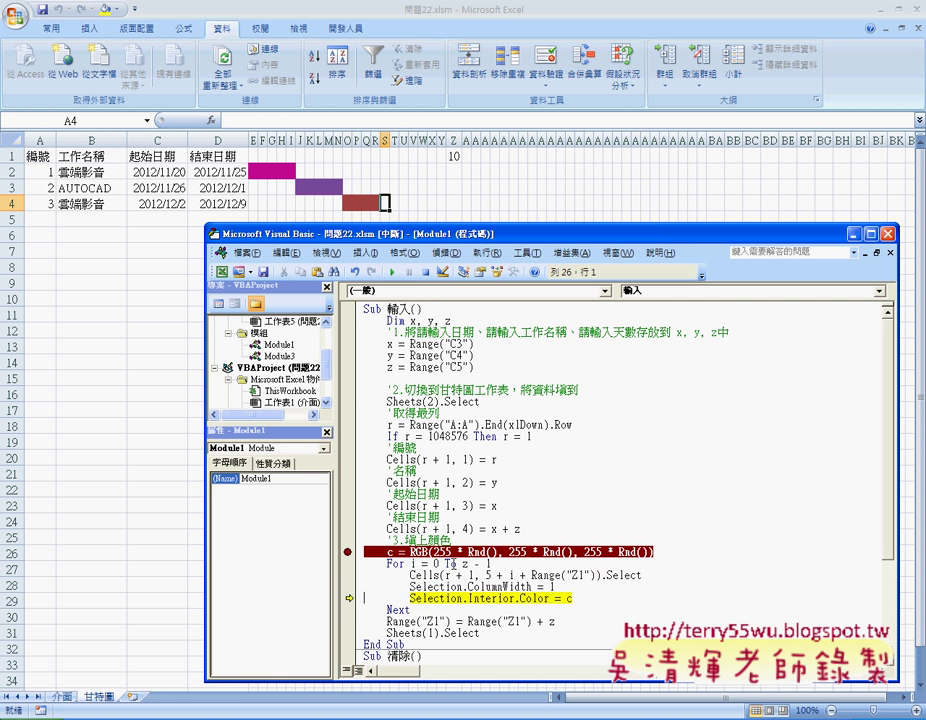
pyautogui.press('F8')
pyautogui.press('F8')
pyautogui.press('F8')
pyautogui.press('F8')
pyautogui.press('F8')
pyautogui.press('F8')
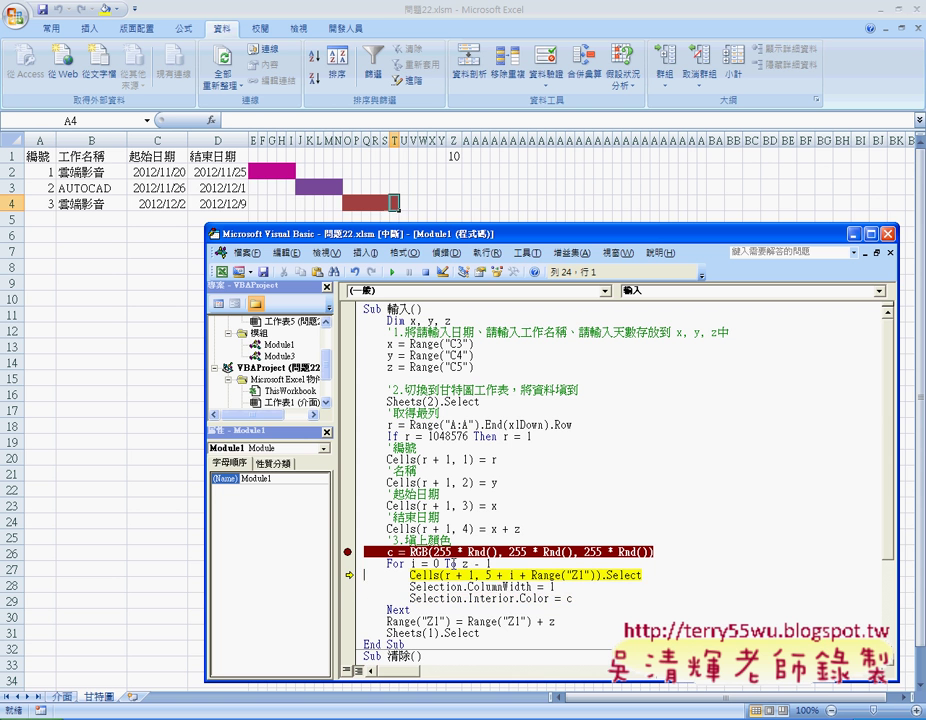
pyautogui.press('F8')
pyautogui.press('F8')
pyautogui.press('F8')
pyautogui.press('F8')
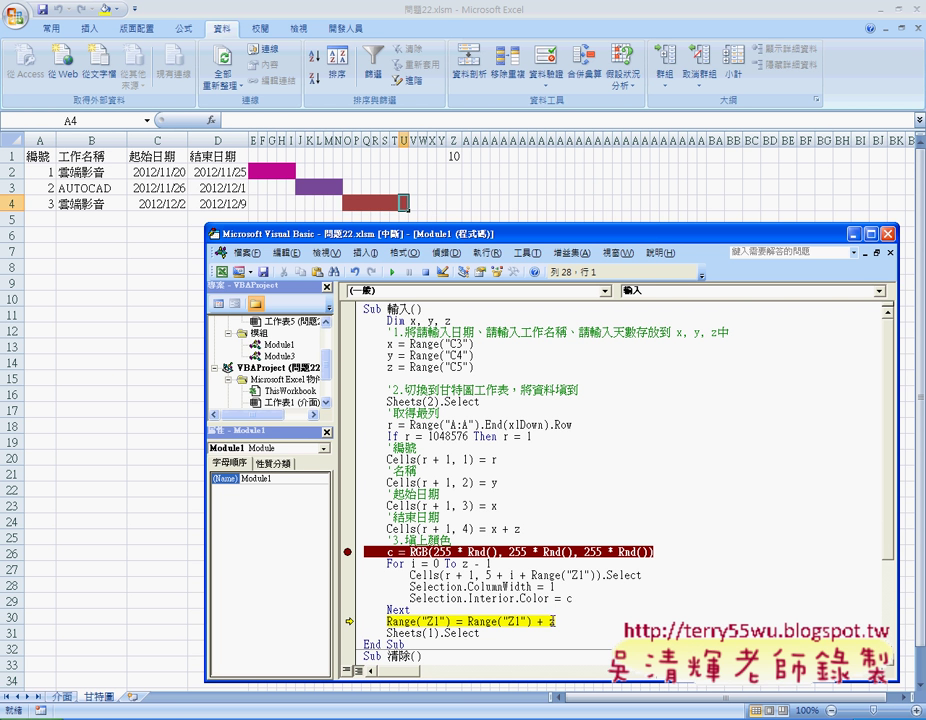
# Step the Z1 update so it reads 17 and reposition the code window
pyautogui.moveTo(551, 621)
pyautogui.press('F8')
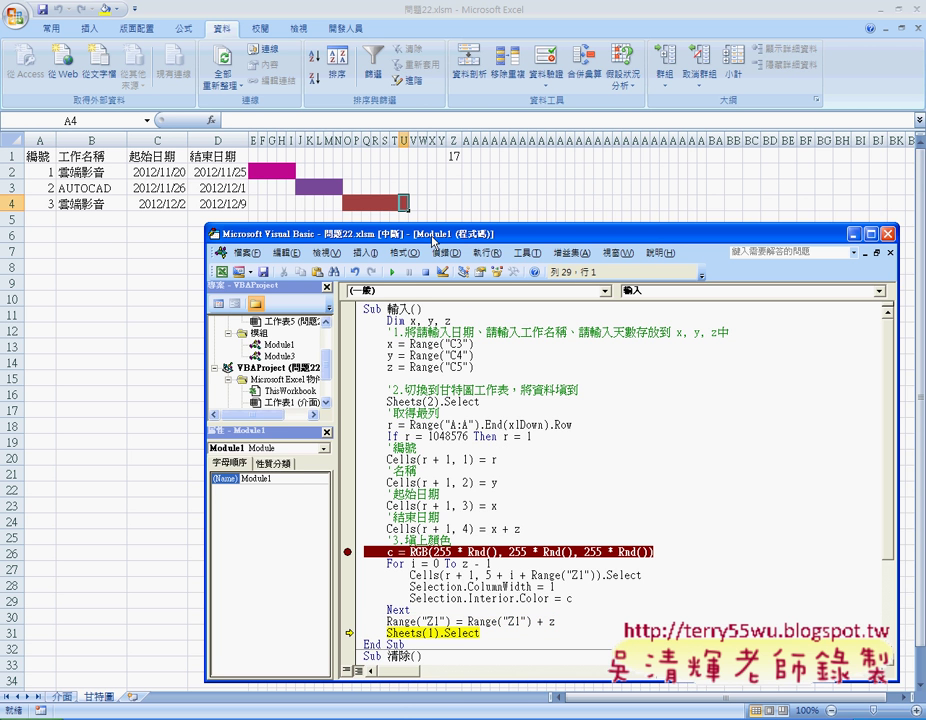
pyautogui.moveTo(432, 240); pyautogui.dragTo(457, 332)
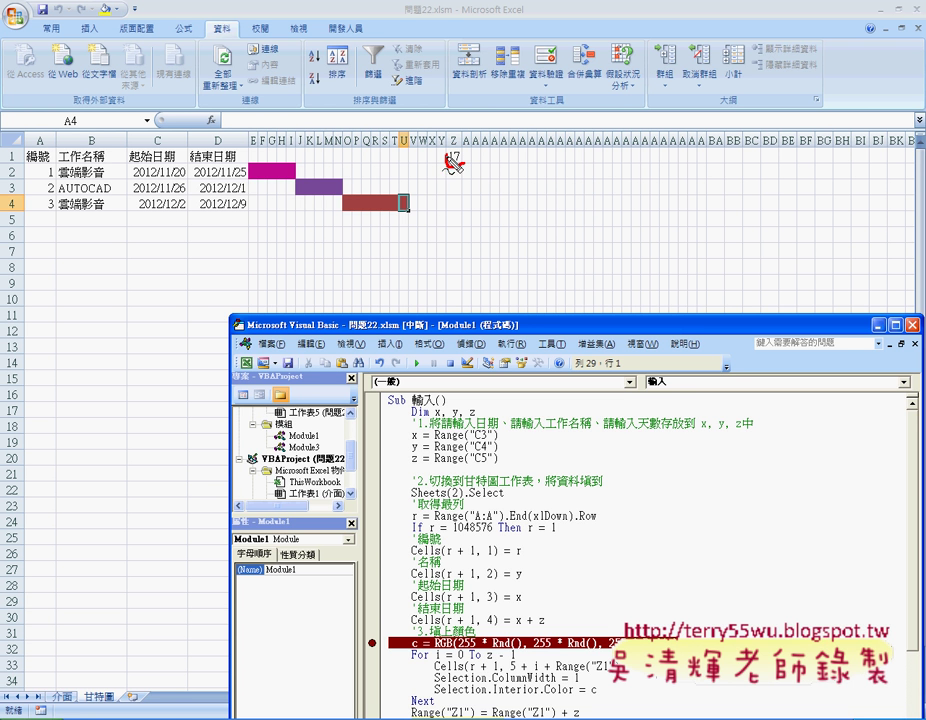
pyautogui.moveTo(466, 150); pyautogui.dragTo(466, 157)
pyautogui.moveTo(410, 182)
pyautogui.mouseDown()
pyautogui.moveTo(410, 232)
pyautogui.moveTo(430, 212)
pyautogui.moveTo(434, 219)
pyautogui.mouseUp()
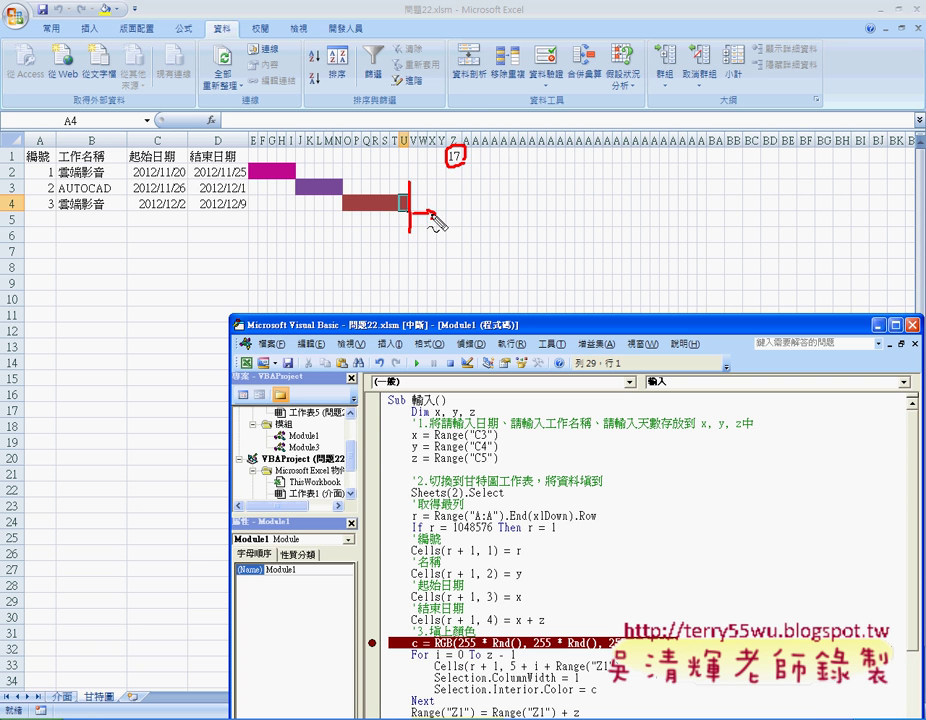
pyautogui.press('Escape')
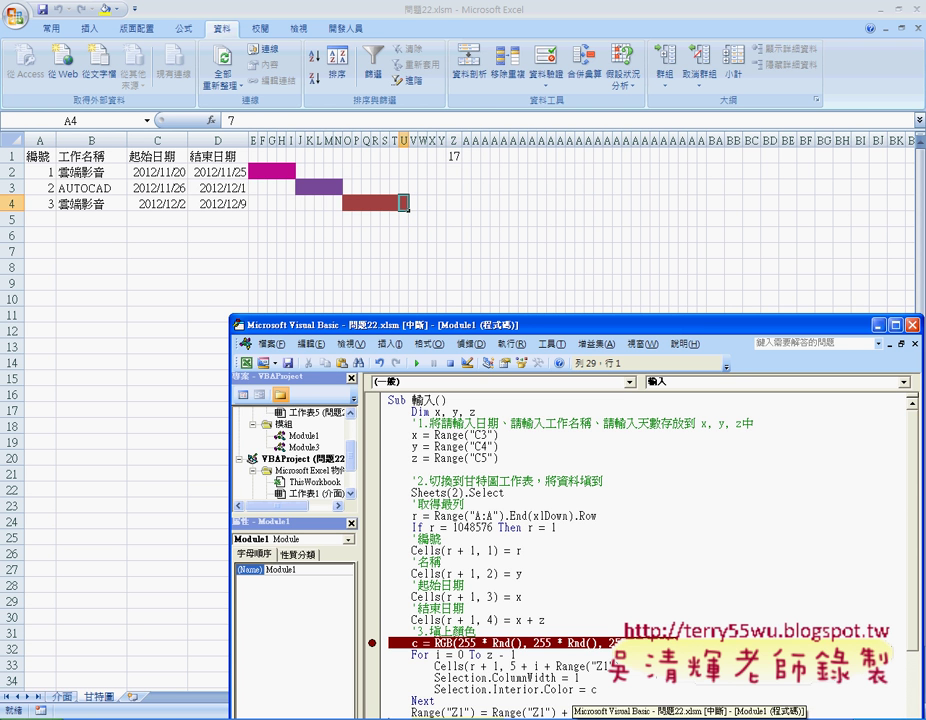
# Highlight Sheets(1).Select and step past it, returning to the 介面 form
pyautogui.moveTo(600, 336); pyautogui.dragTo(600, 195)
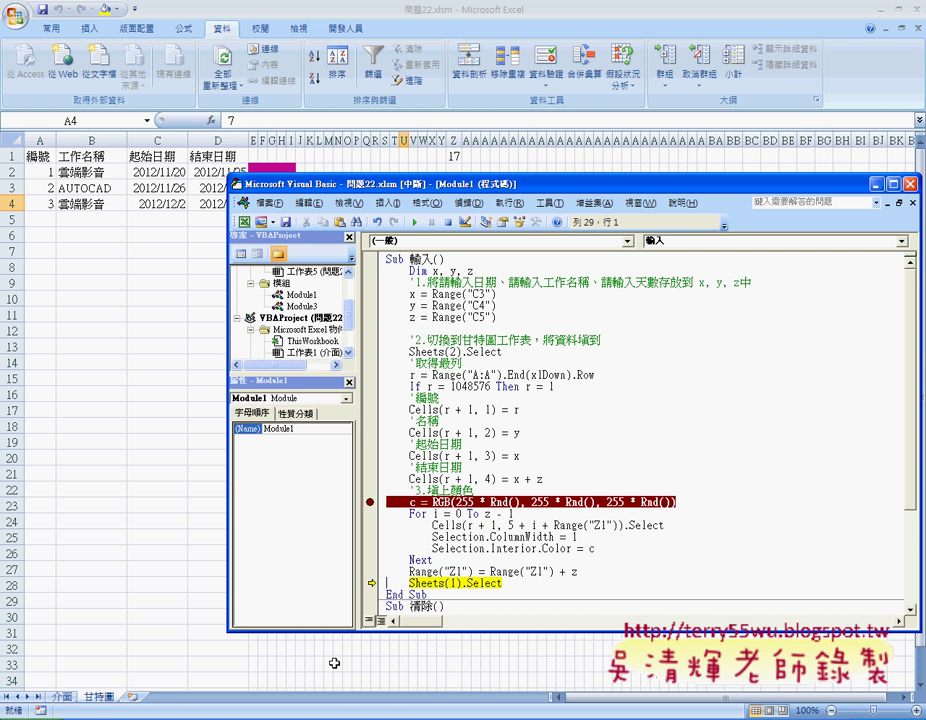
pyautogui.moveTo(409, 583); pyautogui.dragTo(503, 582)
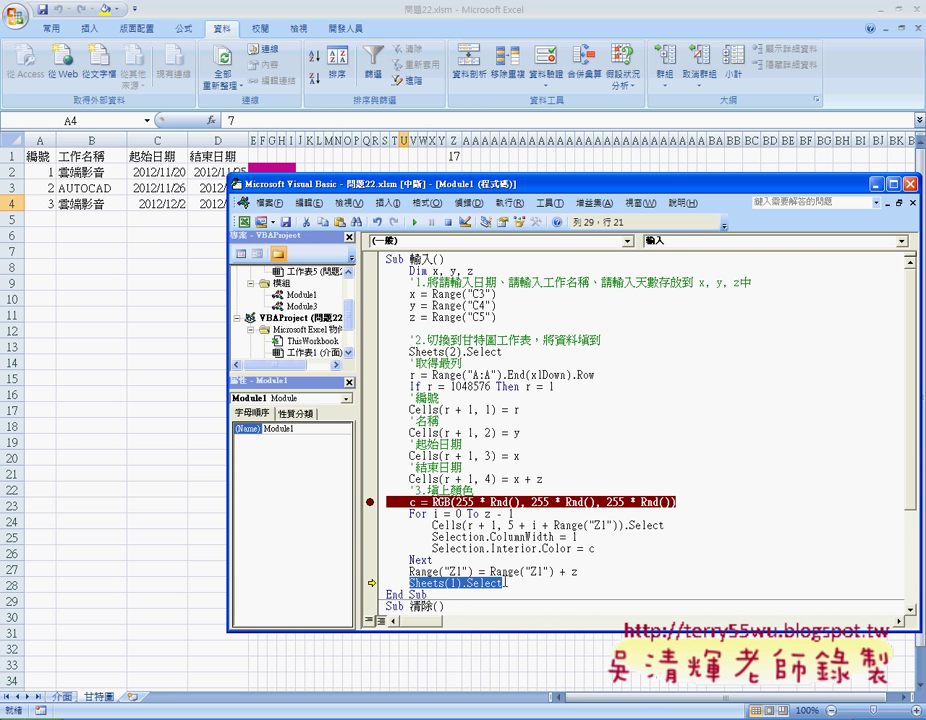
pyautogui.press('F8')
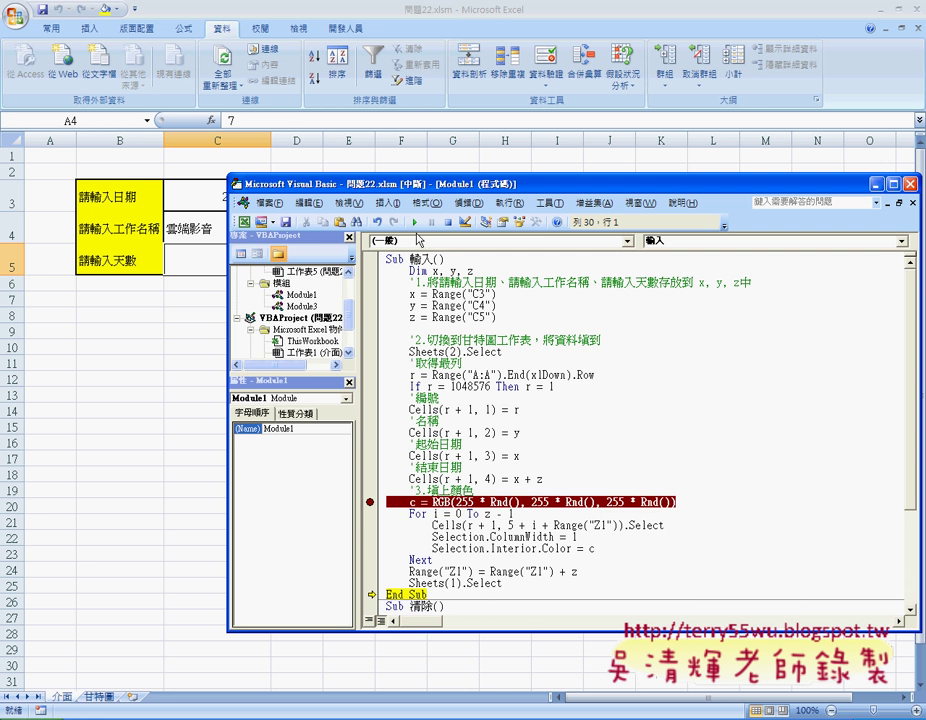
# Stop the debug run, clear the colour-line breakpoint, and open the 清除 button's macro code
pyautogui.press('F8')
pyautogui.click(370, 502)
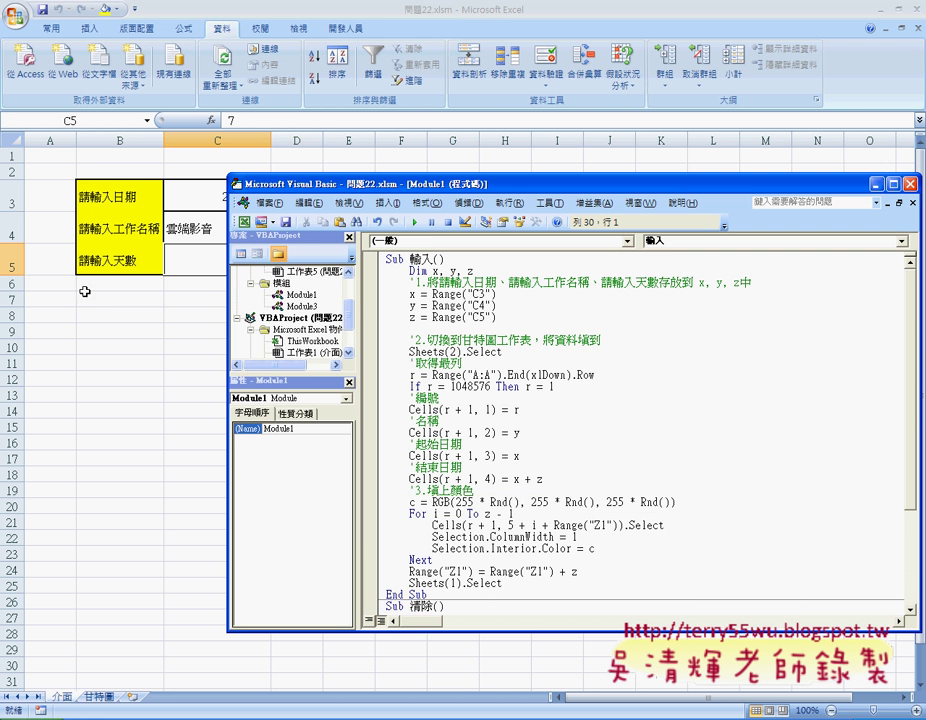
pyautogui.click(99, 299)
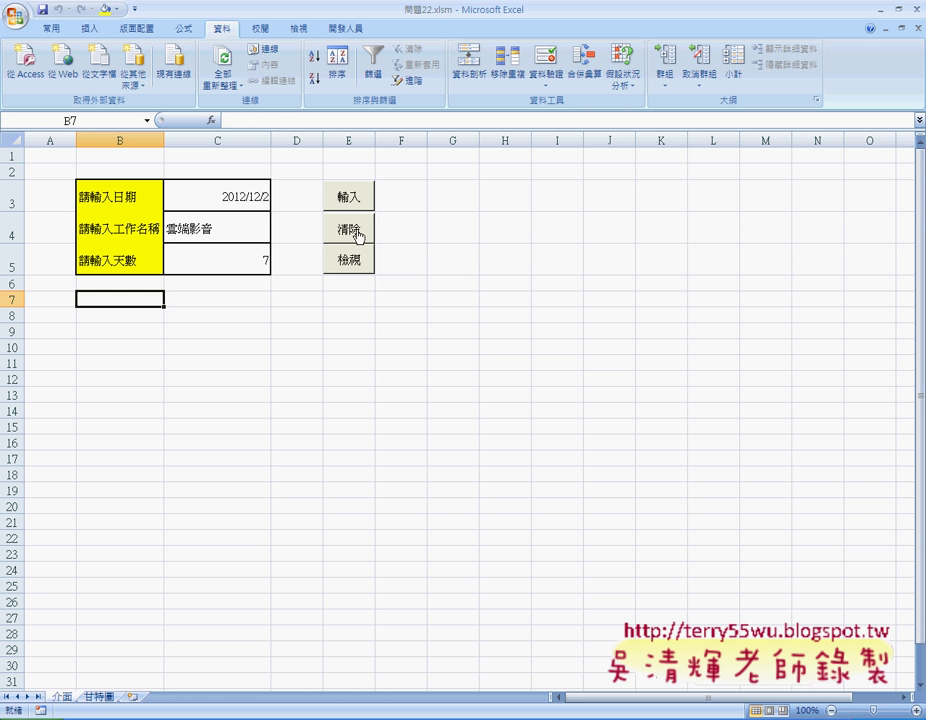
pyautogui.rightClick(358, 237)
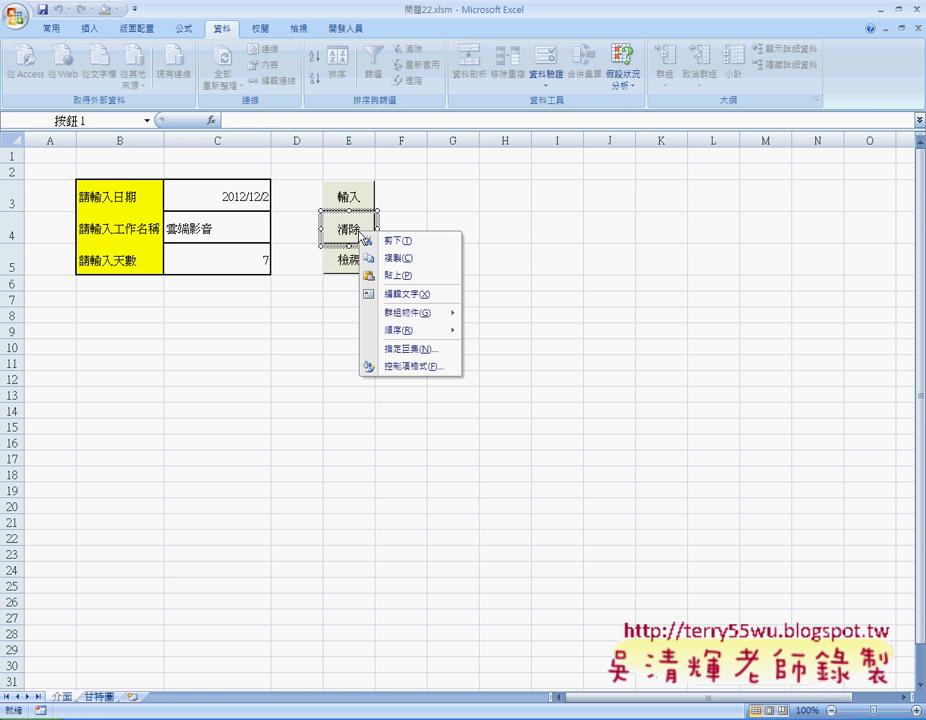
pyautogui.click(405, 403)
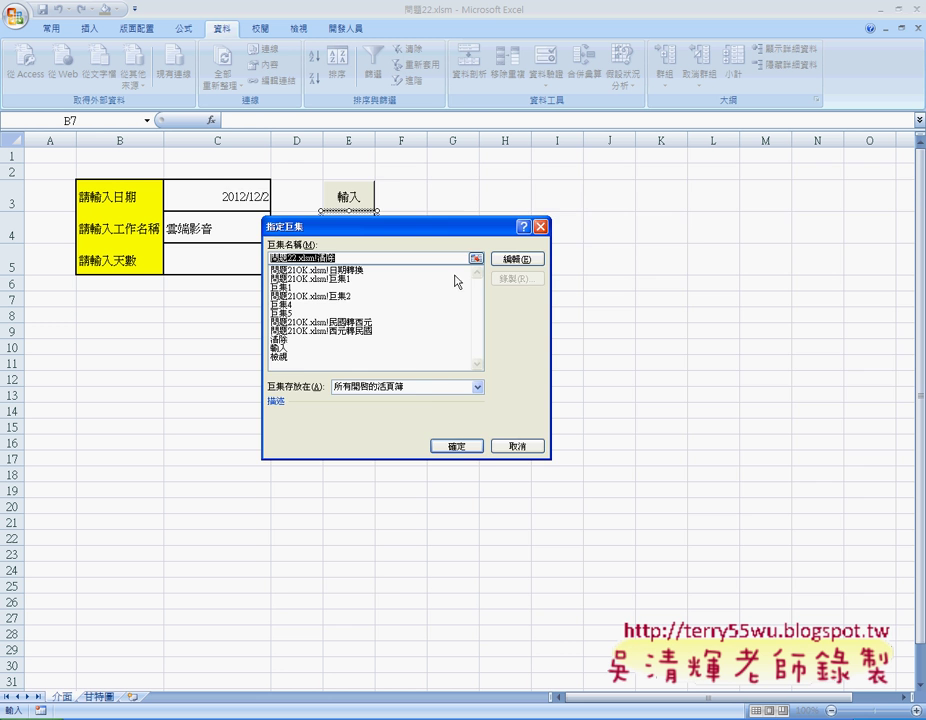
pyautogui.click(512, 259)
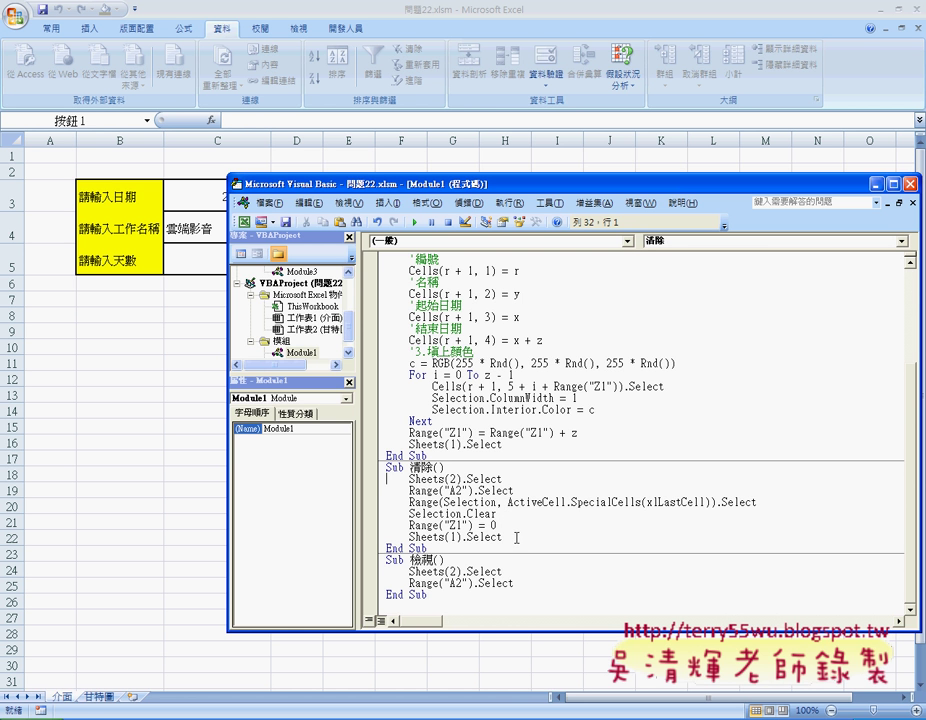
# Highlight the 清除 macro lines that clear the Gantt data, reset Z1 to 0 and return to sheet one
pyautogui.moveTo(379, 513); pyautogui.dragTo(379, 501)
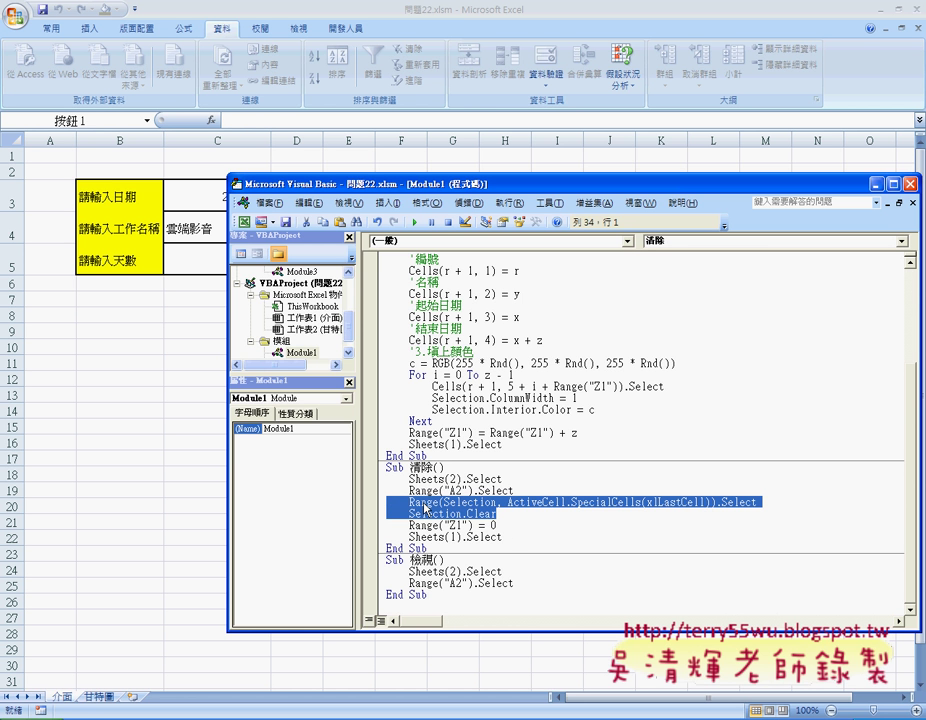
pyautogui.moveTo(497, 525); pyautogui.dragTo(409, 525)
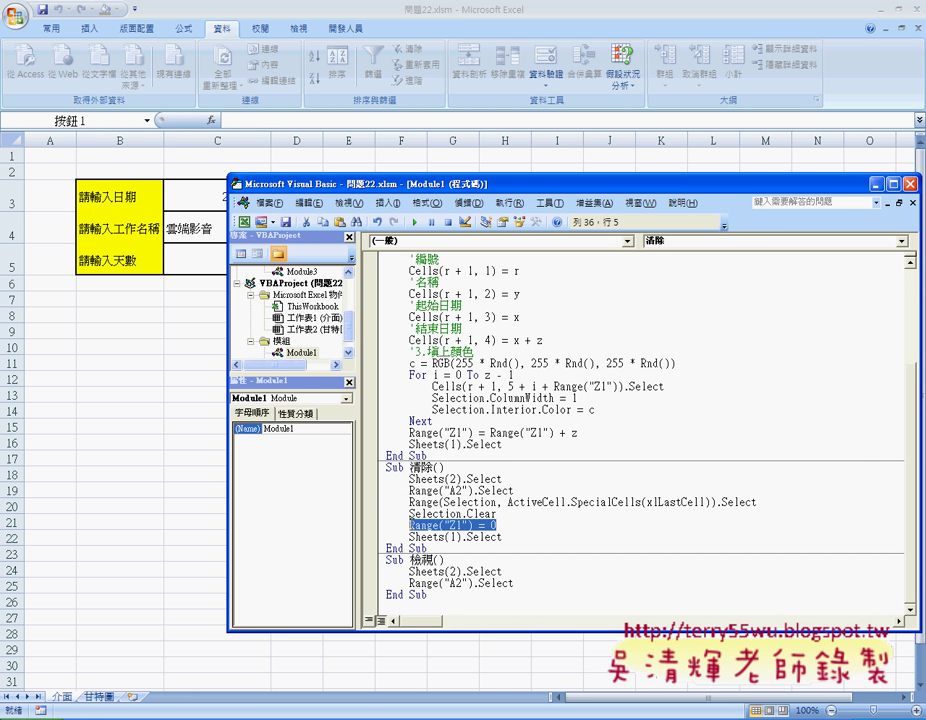
pyautogui.hotkey('shift', 'Up')
pyautogui.hotkey('shift', 'Up')
pyautogui.hotkey('shift', 'Up')
pyautogui.hotkey('shift', 'Up')
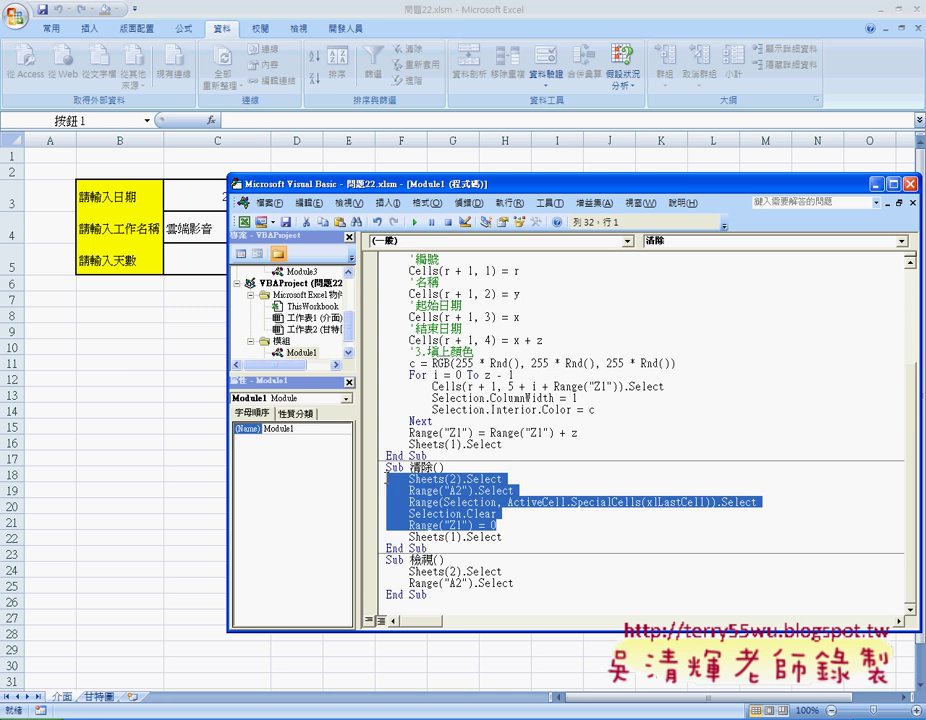
pyautogui.moveTo(499, 538); pyautogui.dragTo(419, 539)
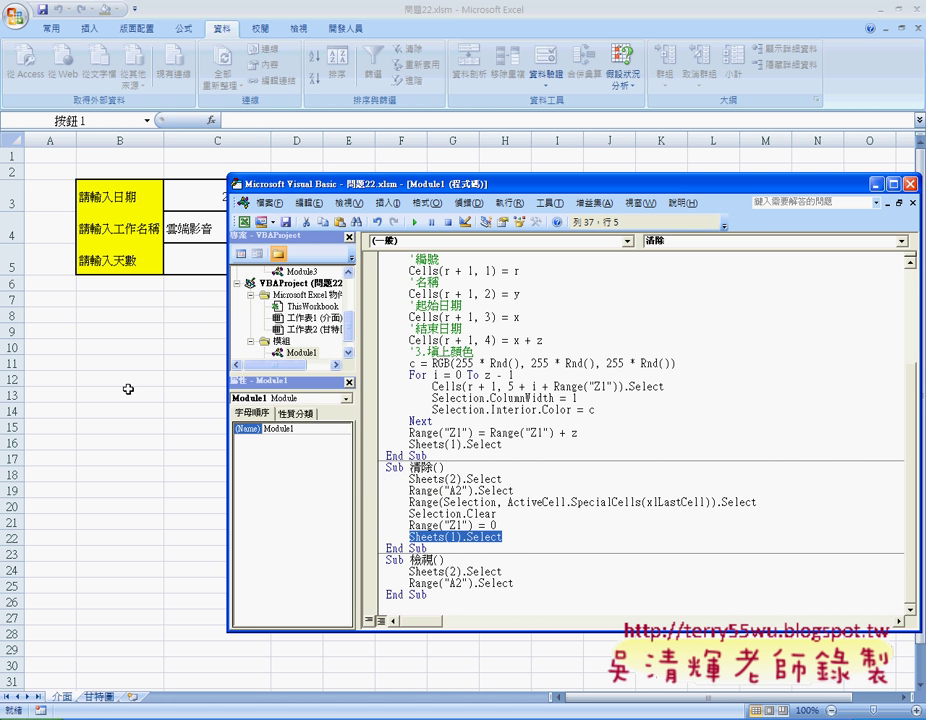
# Highlight the 檢視 macro's Sheets(2).Select line, then run 檢視 from the form sheet
pyautogui.doubleClick(410, 571)
pyautogui.moveTo(470, 571); pyautogui.dragTo(501, 571)
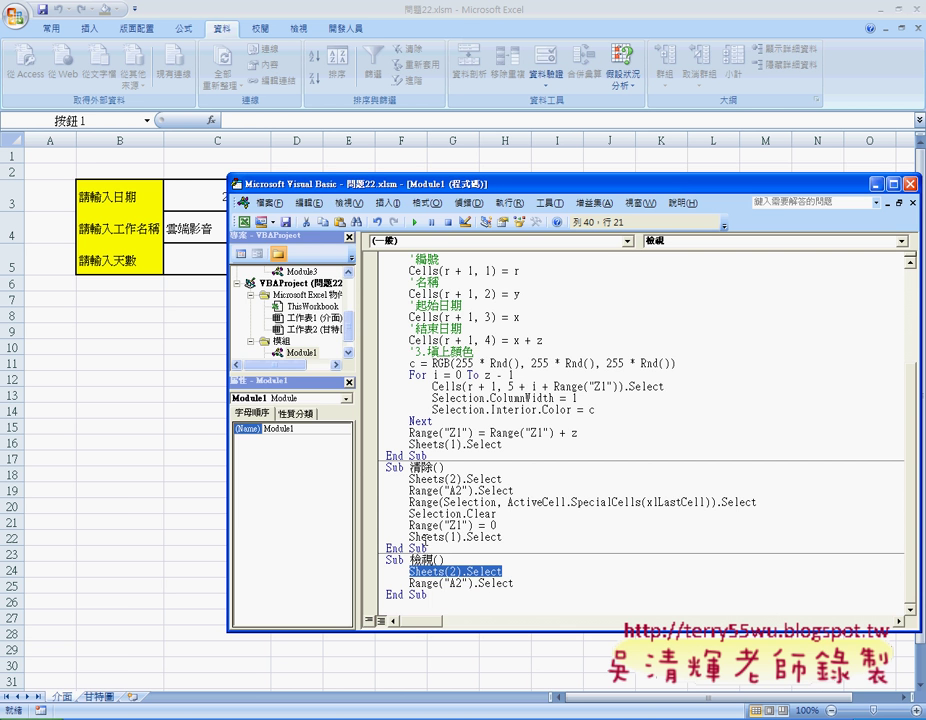
pyautogui.click(159, 391)
pyautogui.click(346, 262)
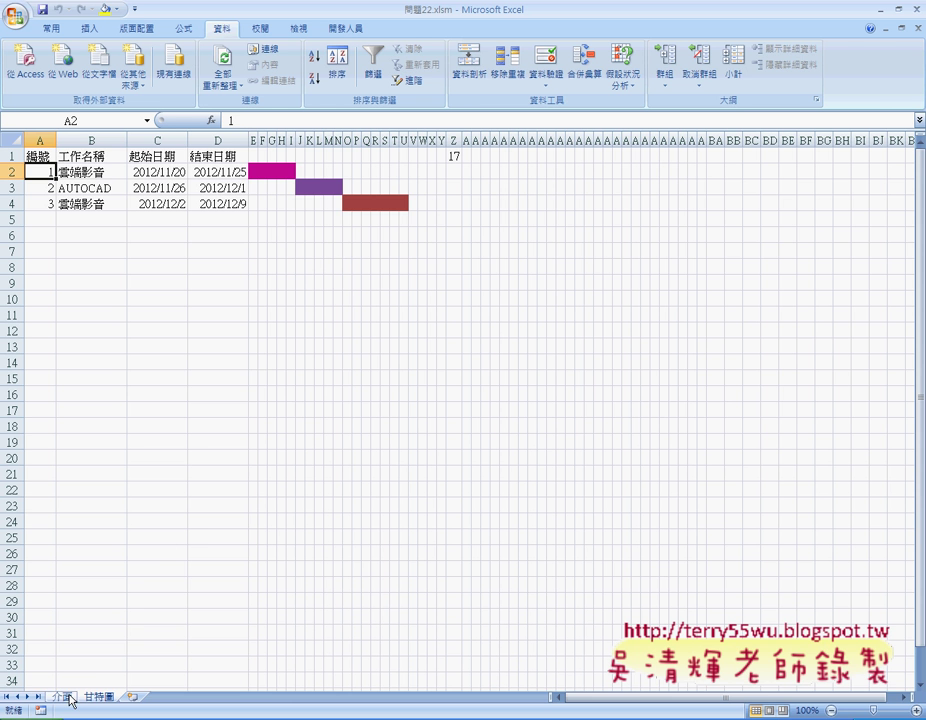
# Compare the 介面 form's start date in C3 with the Gantt sheet's D4, ending on 介面
pyautogui.click(64, 697)
pyautogui.click(236, 203)
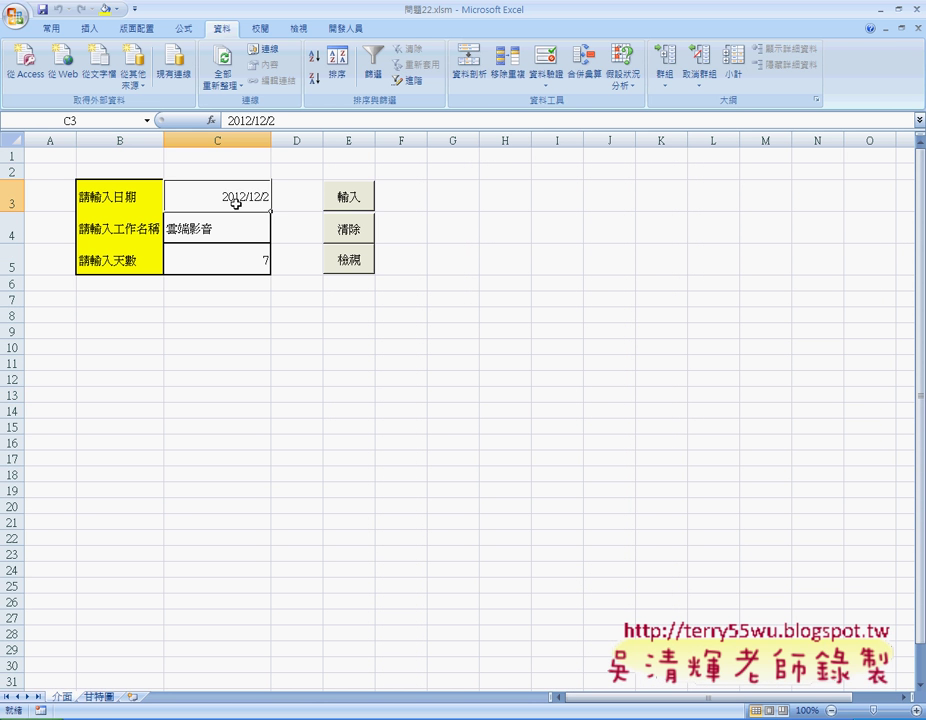
pyautogui.click(98, 697)
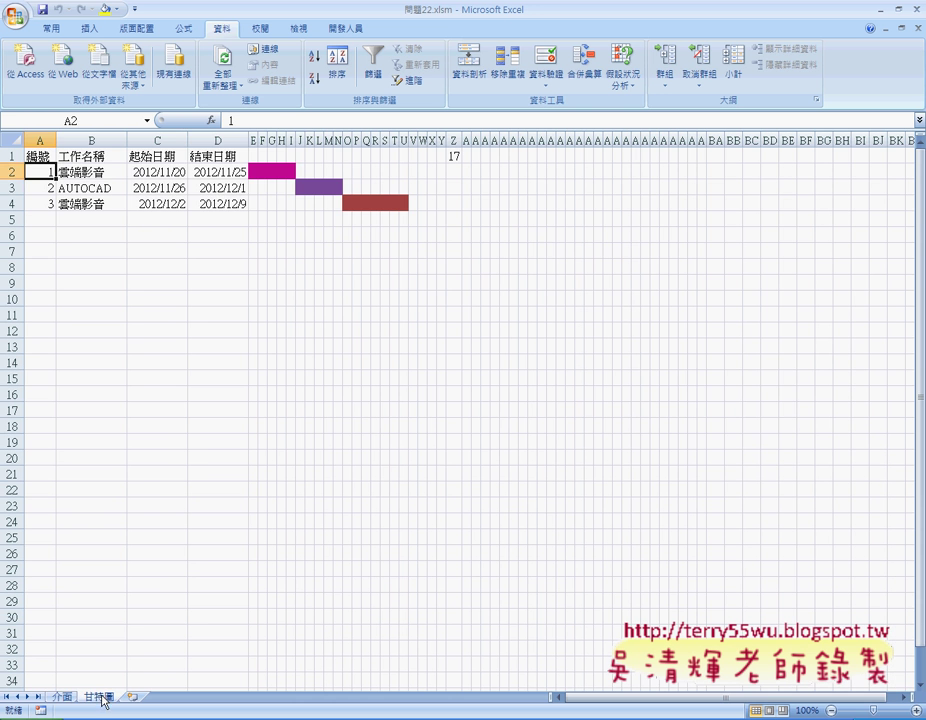
pyautogui.click(232, 203)
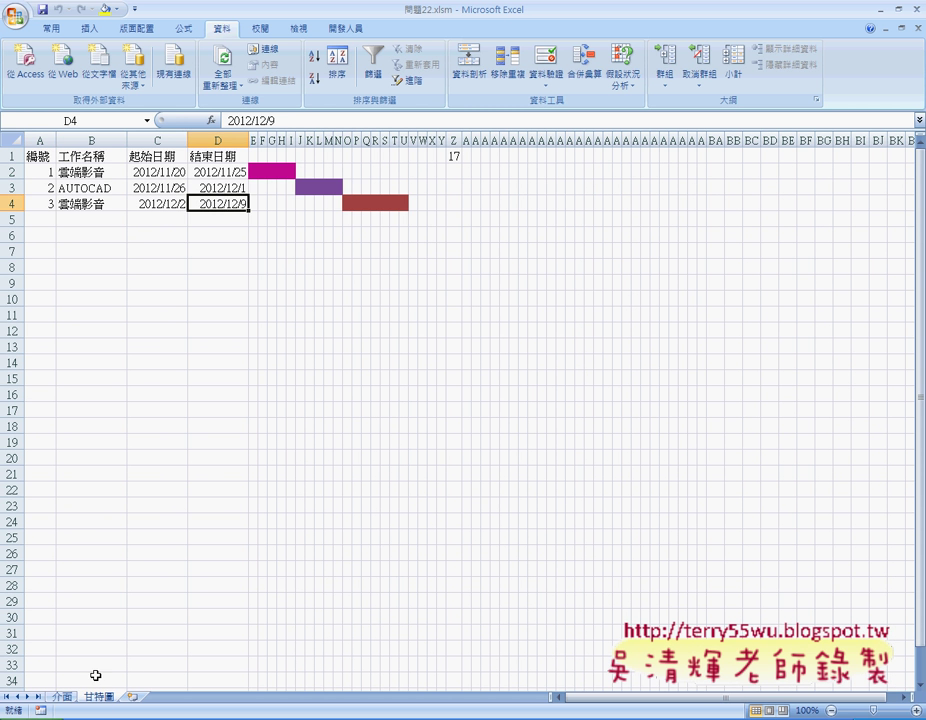
pyautogui.click(63, 697)
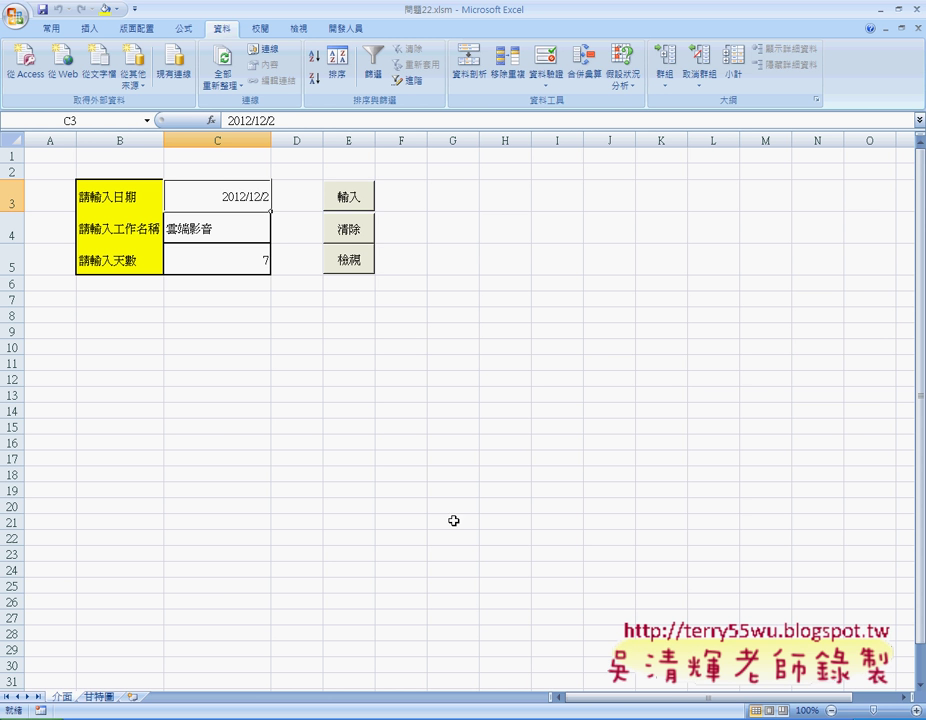
# Reopen the Visual Basic Editor and scroll Module1 up to the 輸入 macro's Dim x, y, z line
pyautogui.hotkey('alt', 'F11')
pyautogui.scroll(3, 515, 433)
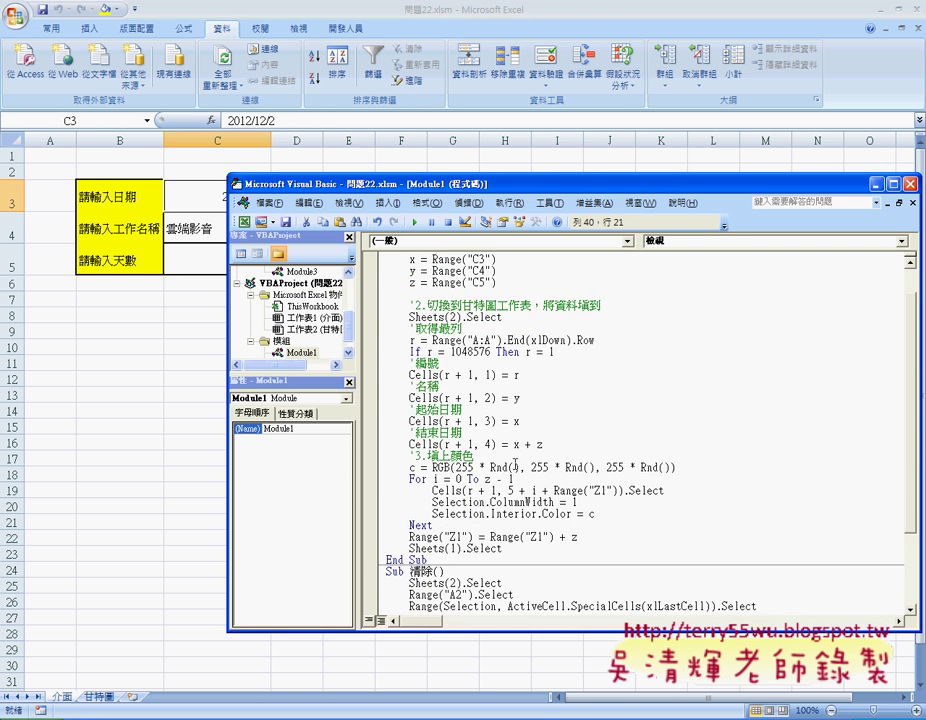
pyautogui.scroll(1, 515, 460)
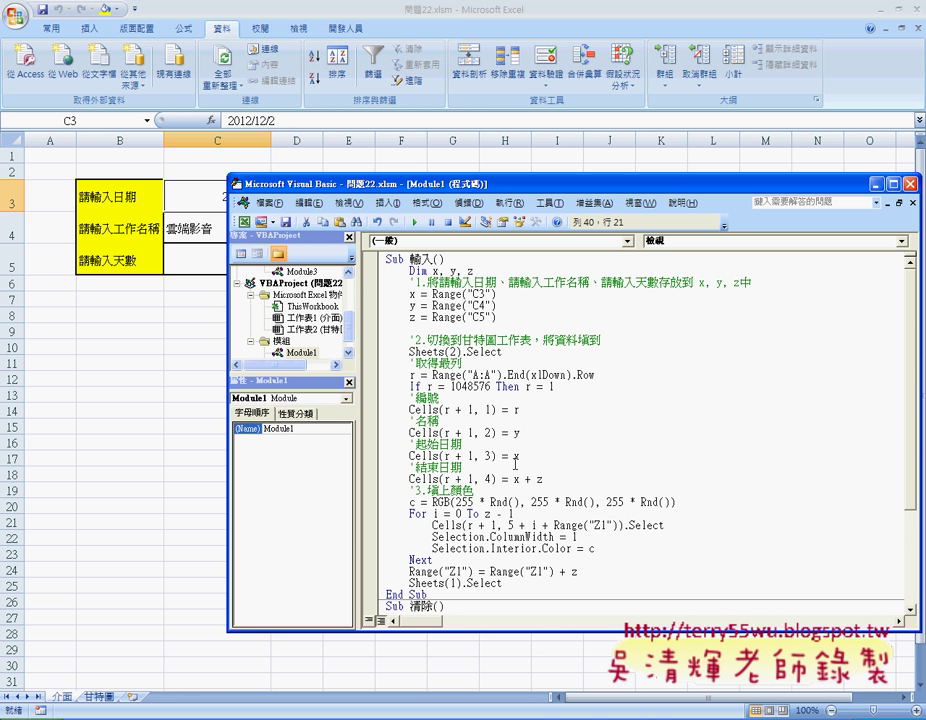